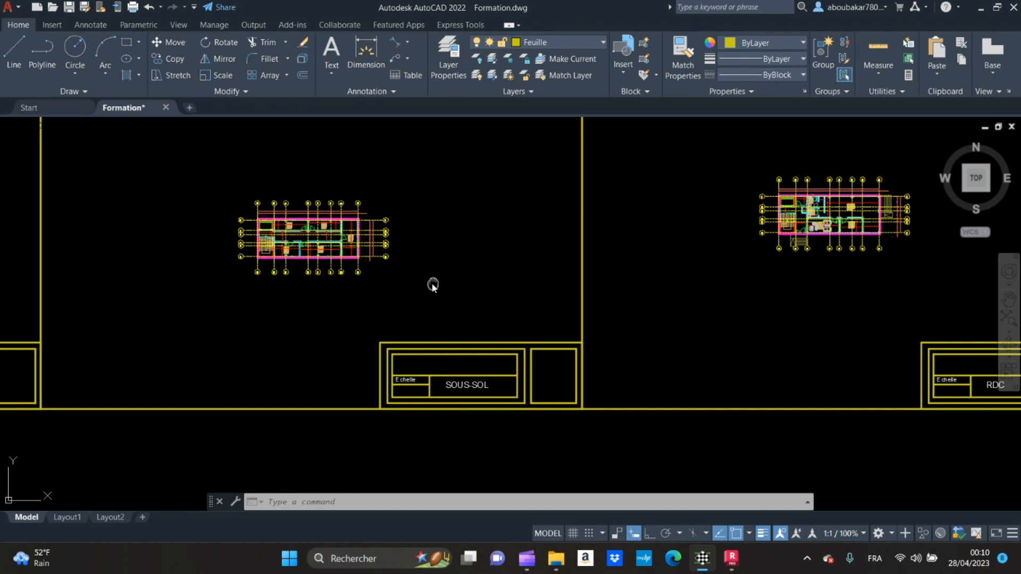
Step: Examine the PLAN ETAGE 1-2-3 floor plan around the outer wall offset between axes C and D
scroll(369, 288, "down", 2)
middle_click_drag(769, 310, 471, 342)
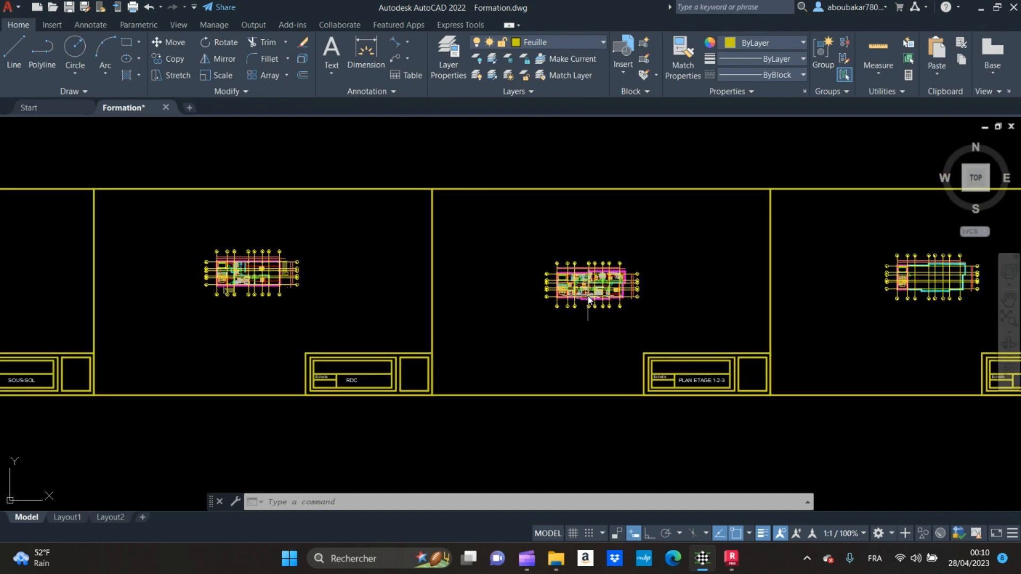
scroll(593, 299, "up", 4)
scroll(589, 307, "up", 6)
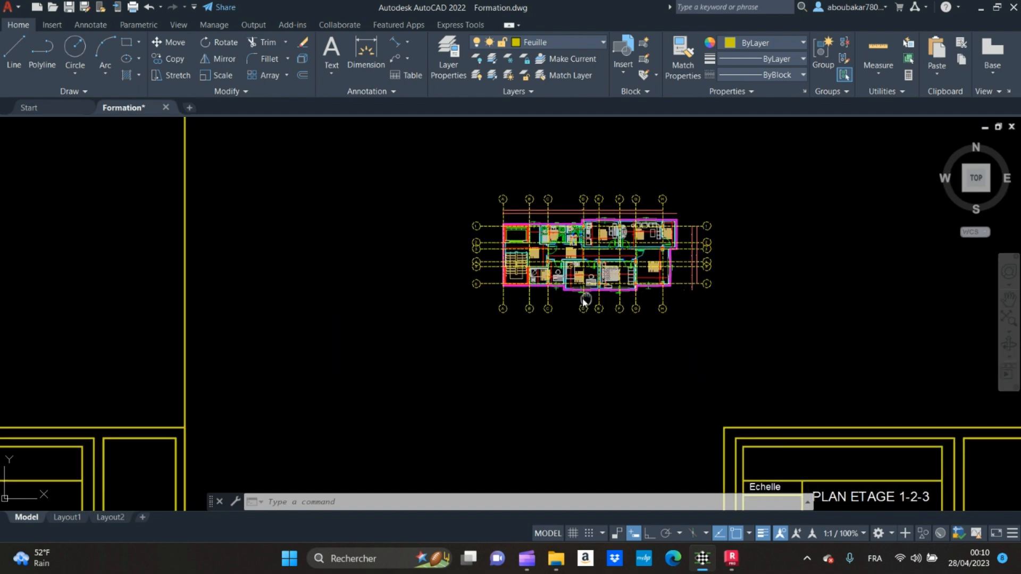
middle_click_drag(444, 262, 456, 318)
scroll(455, 318, "up", 2)
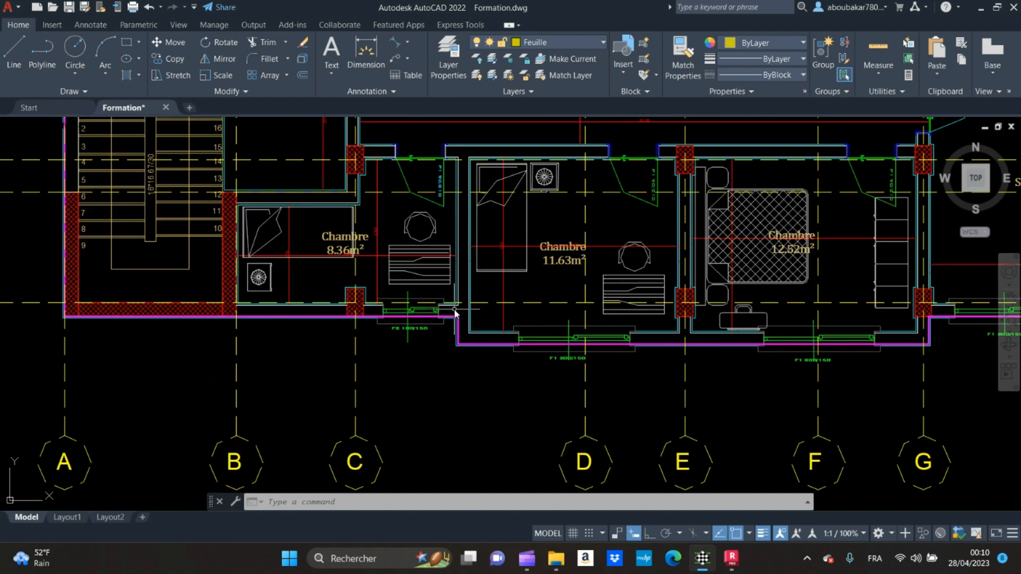
scroll(450, 313, "up", 2)
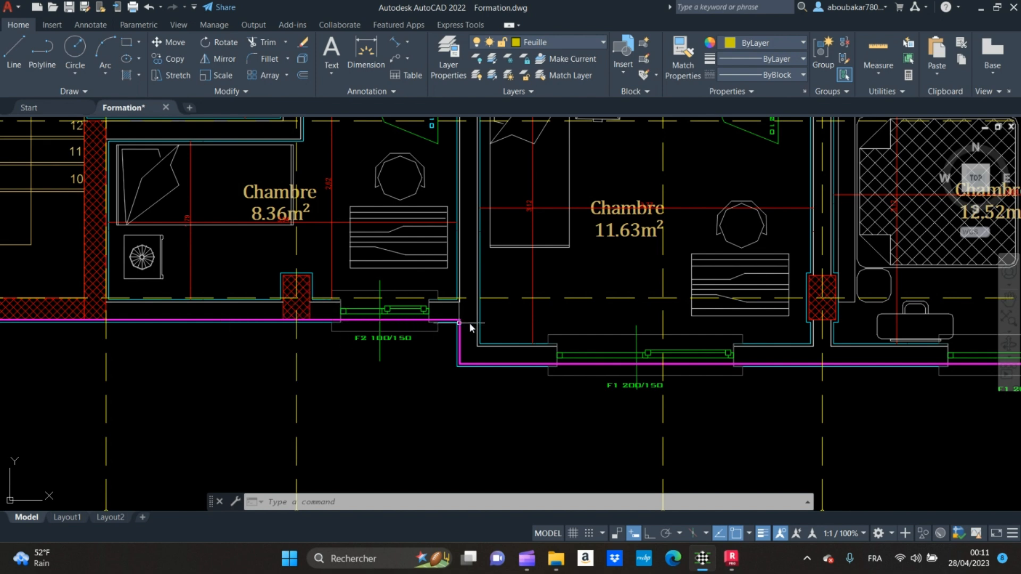
scroll(464, 300, "down", 10)
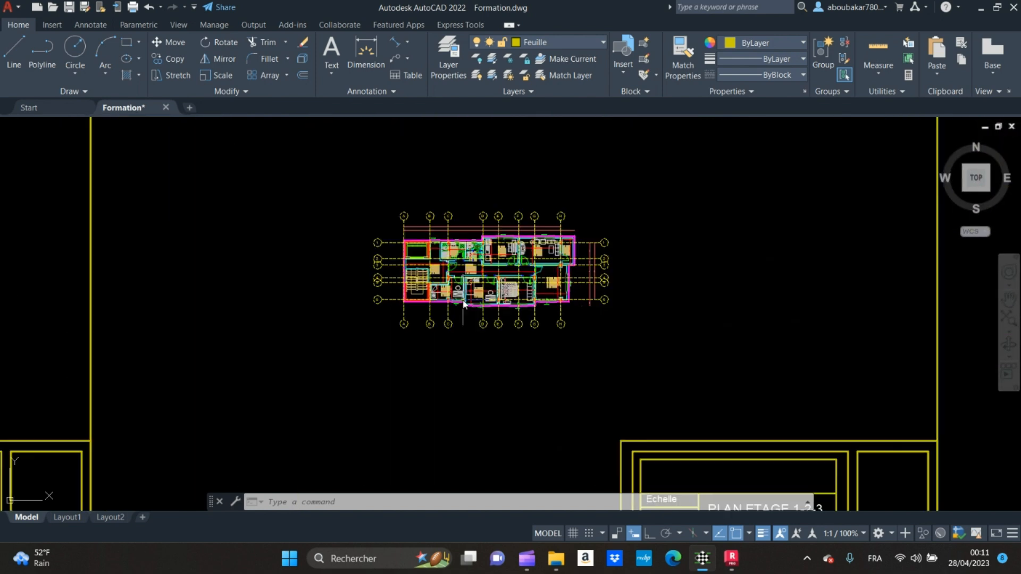
Step: Copy the entire PLAN ETAGE 1-2-3 floor plan, including its axes and dimensions, to the empty area below its sheet
left_click(336, 184)
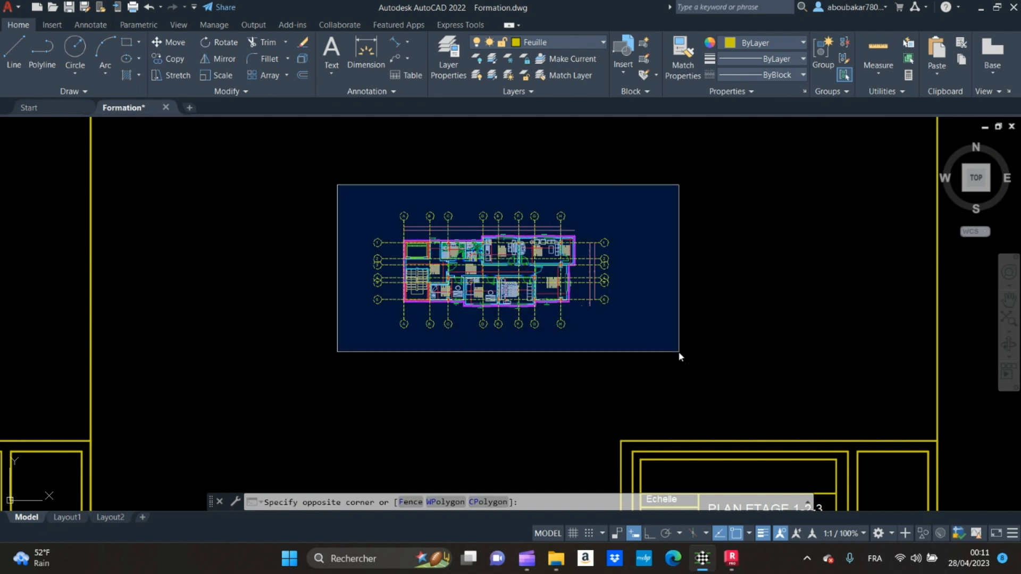
left_click(678, 351)
type("co")
key("Return")
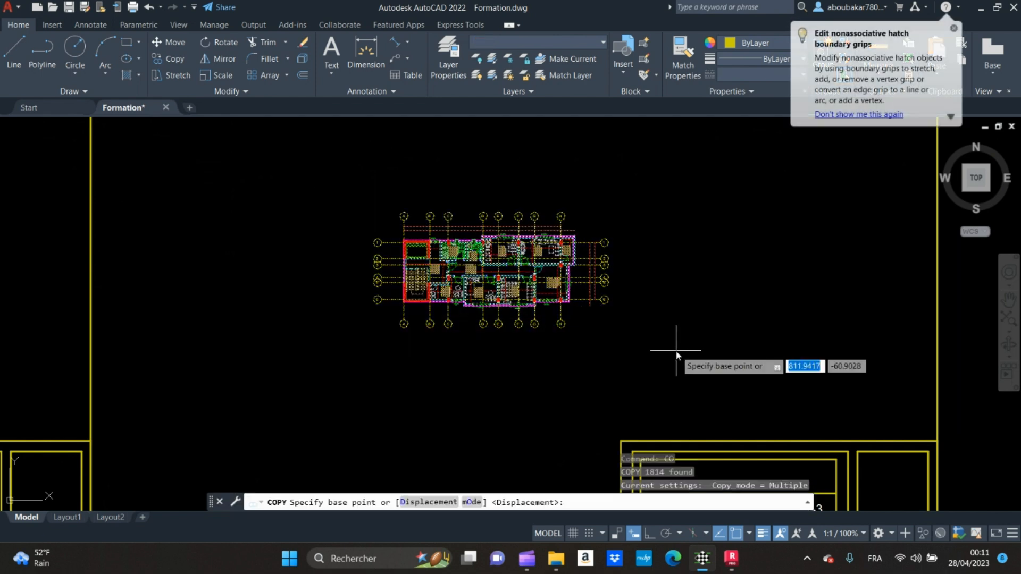
left_click(655, 334)
scroll(649, 396, "down", 6)
middle_click_drag(649, 396, 625, 249)
left_click(626, 356)
key("Escape")
Step: In the copied plan, copy the column outline at axes C and 6 to the outer wall corner beside the F2 100/150 window
scroll(591, 361, "up", 4)
scroll(590, 364, "up", 8)
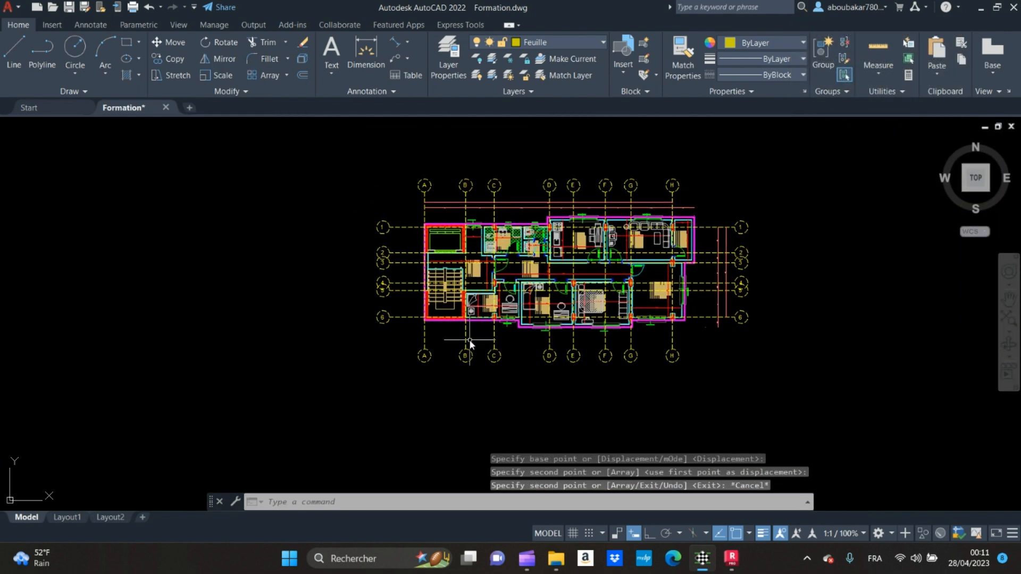
middle_click_drag(531, 278, 447, 325)
scroll(506, 291, "up", 5)
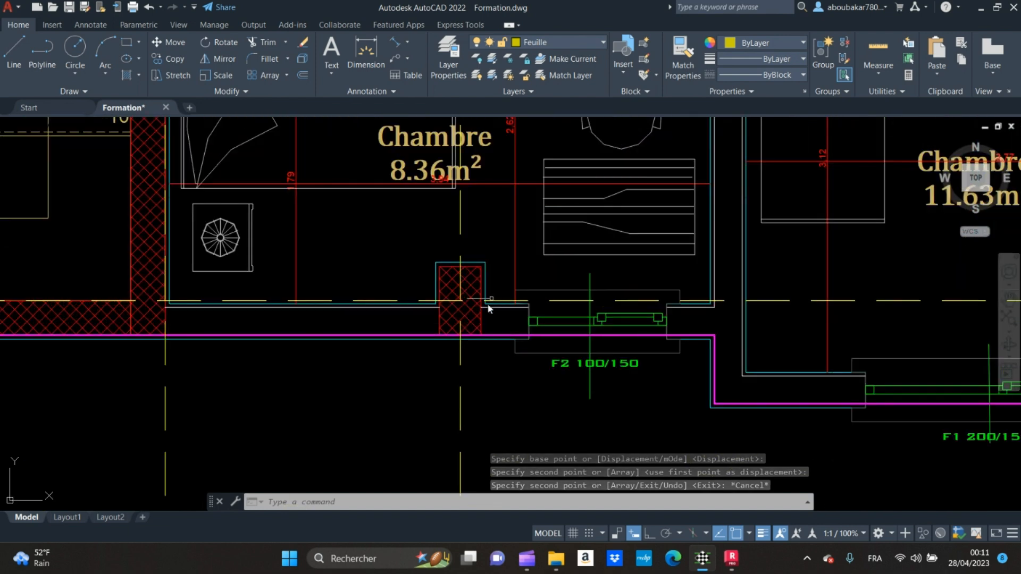
left_click(482, 320)
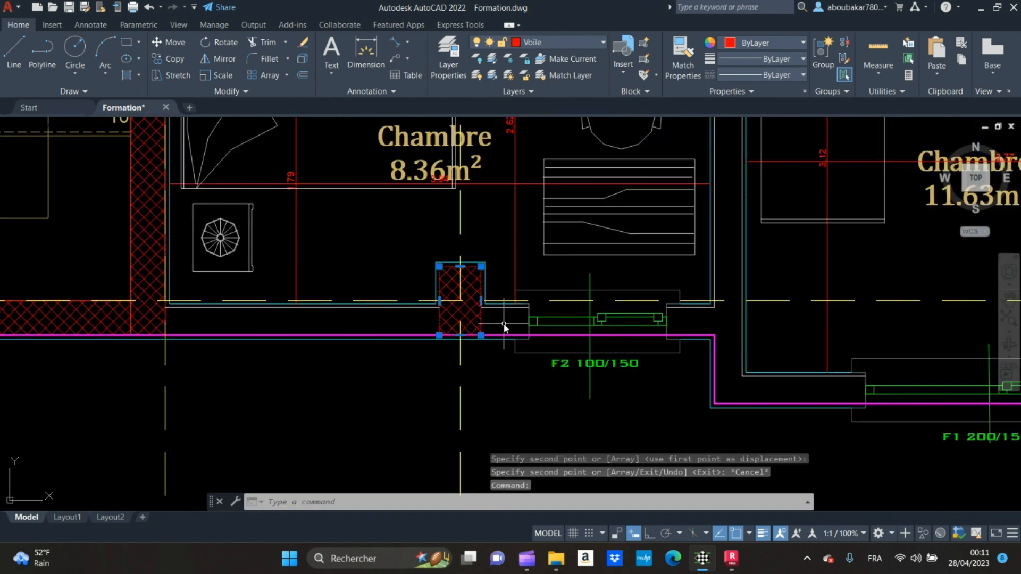
type("co")
key("Return")
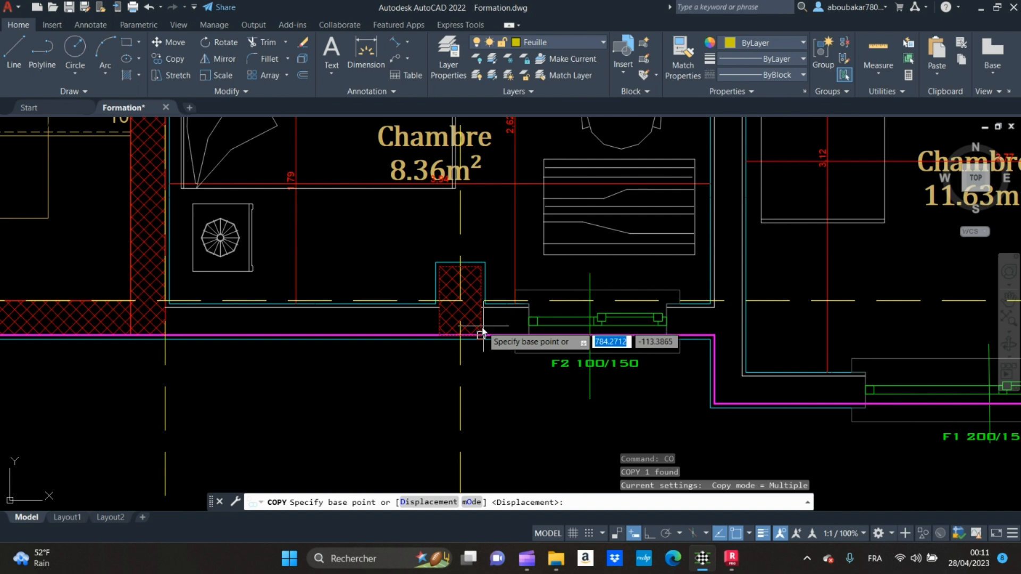
left_click(441, 337)
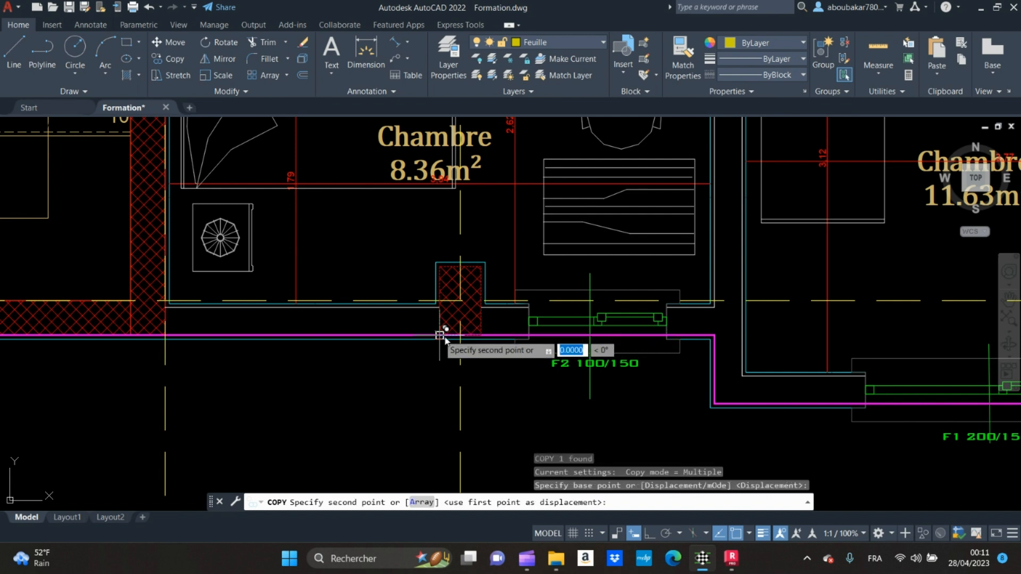
left_click(715, 335)
key("Escape")
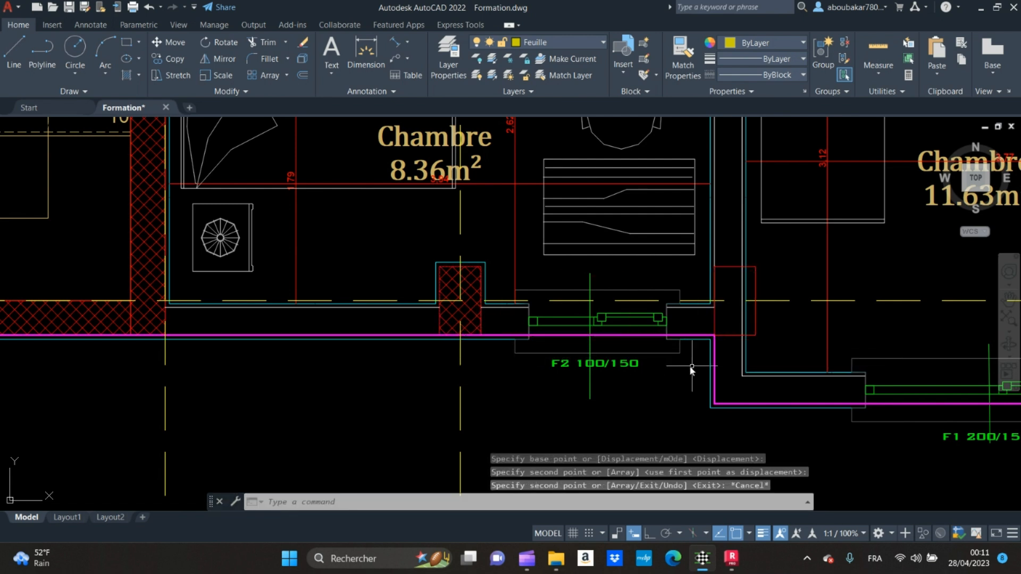
Step: Trim the wall lines and the axis 6 line inside the new column outline at the wall corner
type("tr")
key("Return")
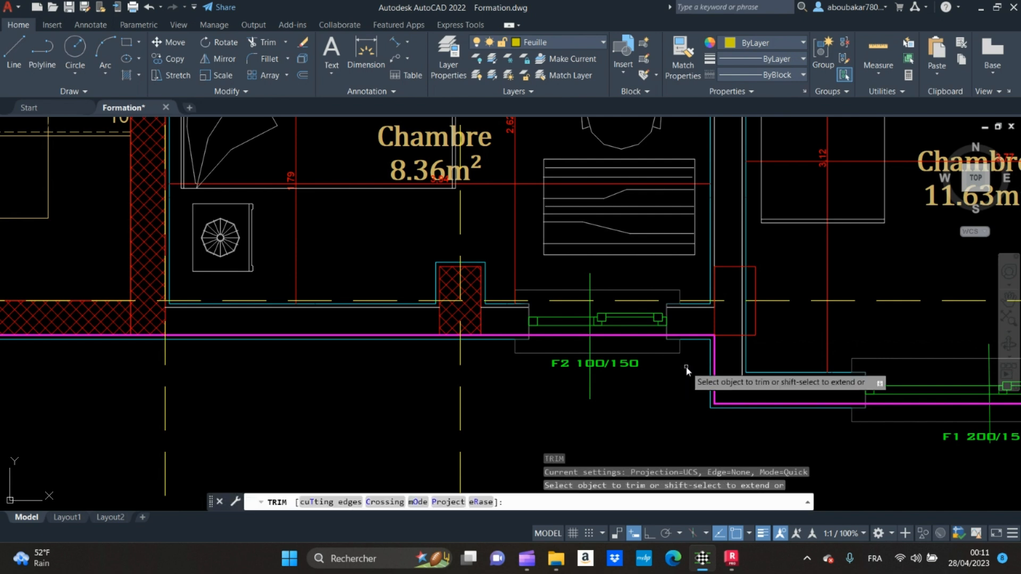
left_click(743, 283)
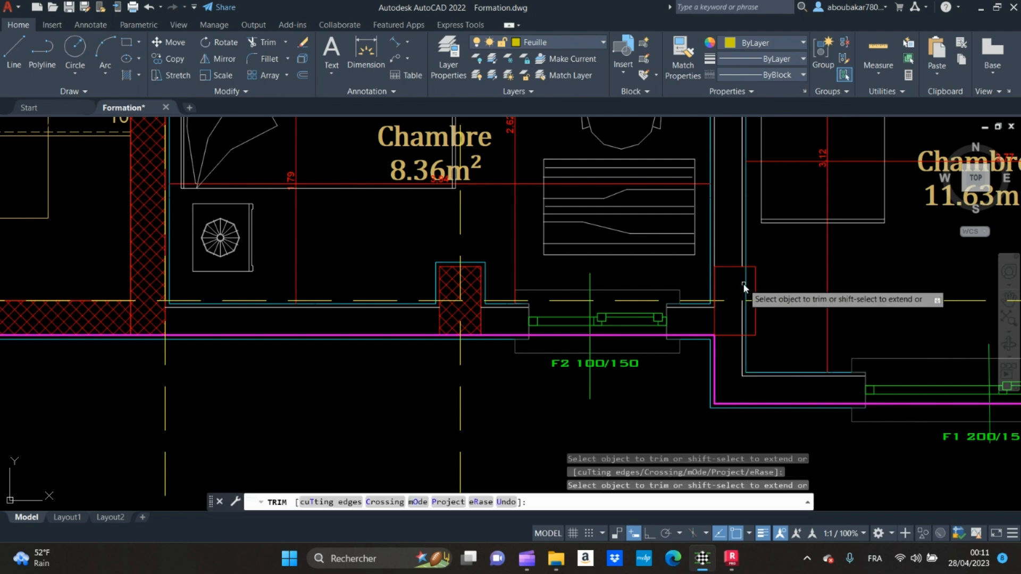
key("Return")
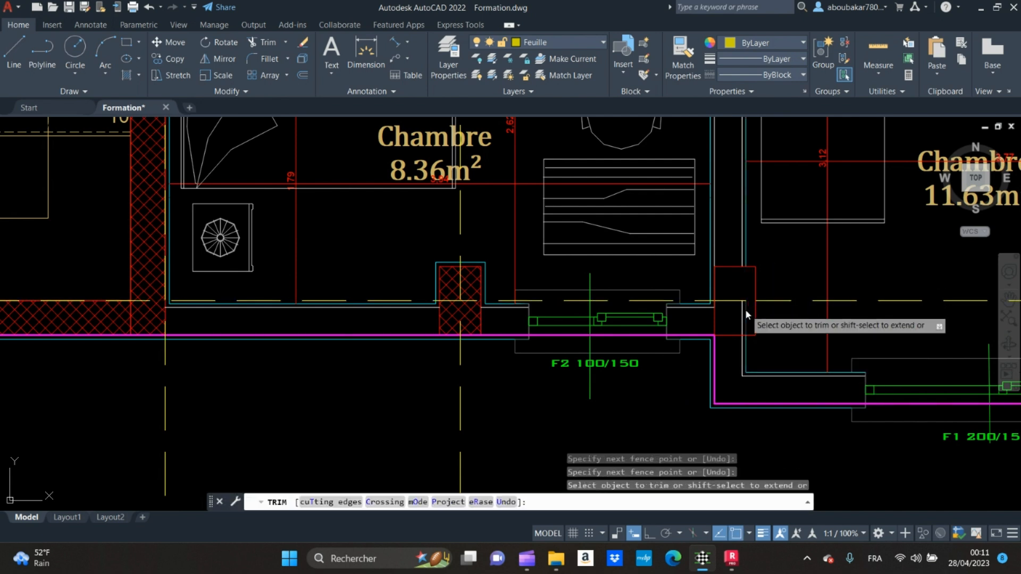
left_click(737, 302)
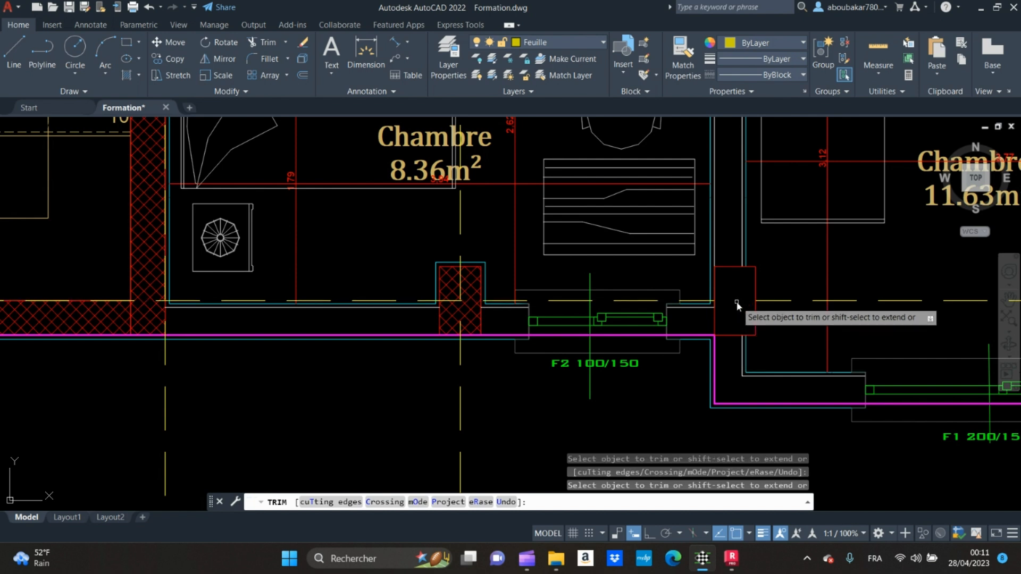
key("Escape")
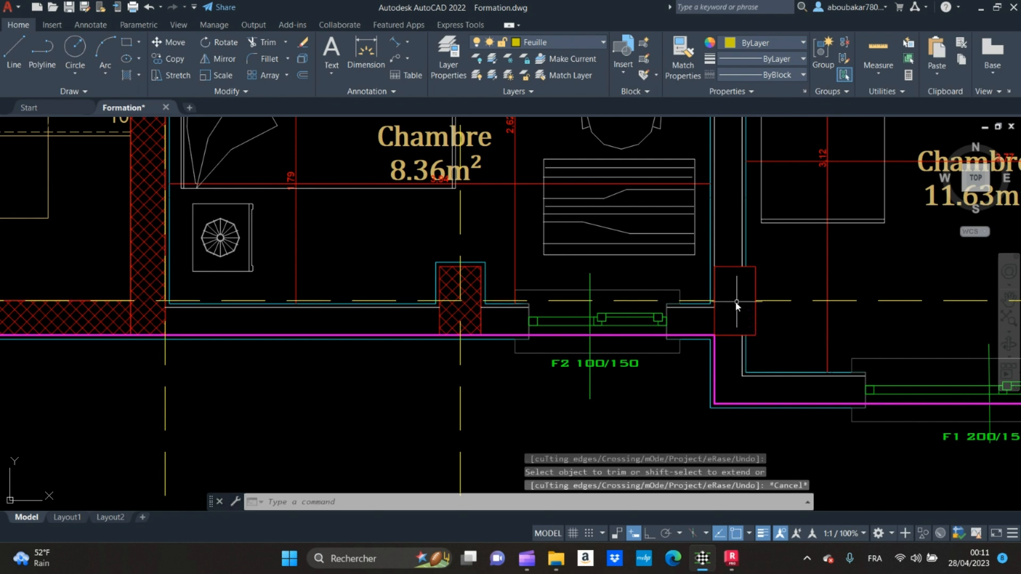
Step: Add an aligned dimension between the lower midpoints of the axis C column and the new corner column, placed below the wall
left_click(395, 43)
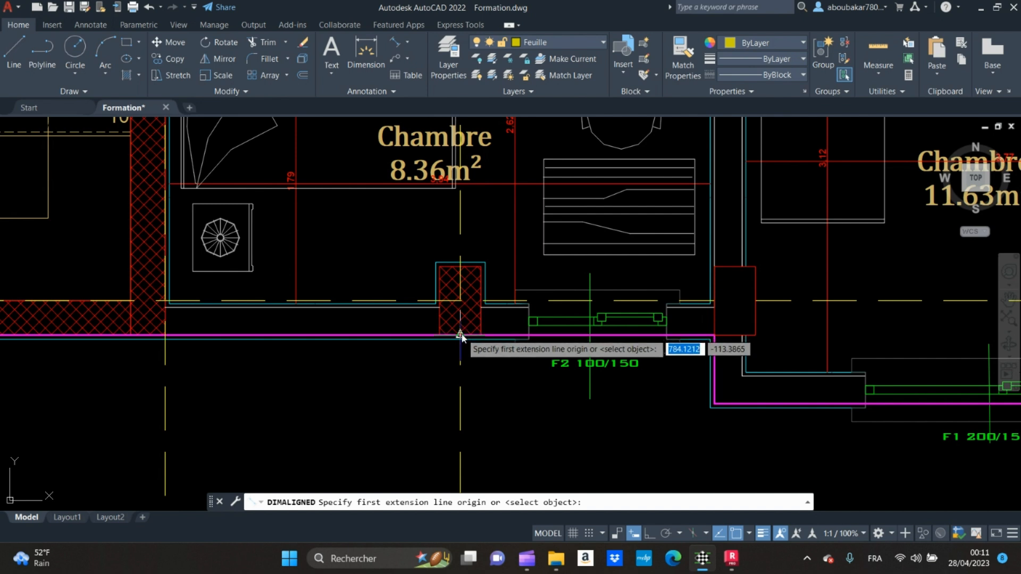
left_click(460, 334)
left_click(736, 335)
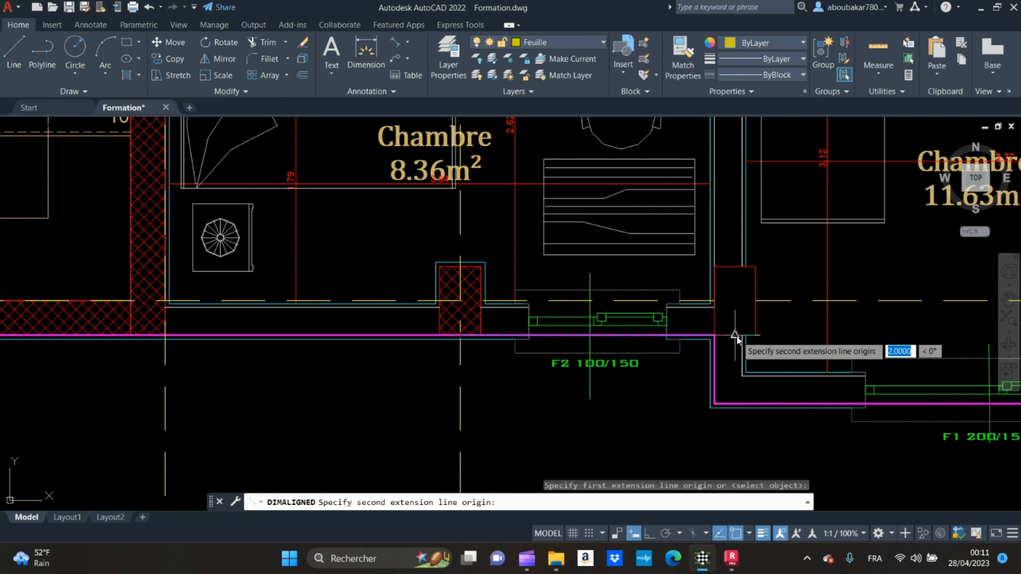
middle_click_drag(739, 429, 738, 360)
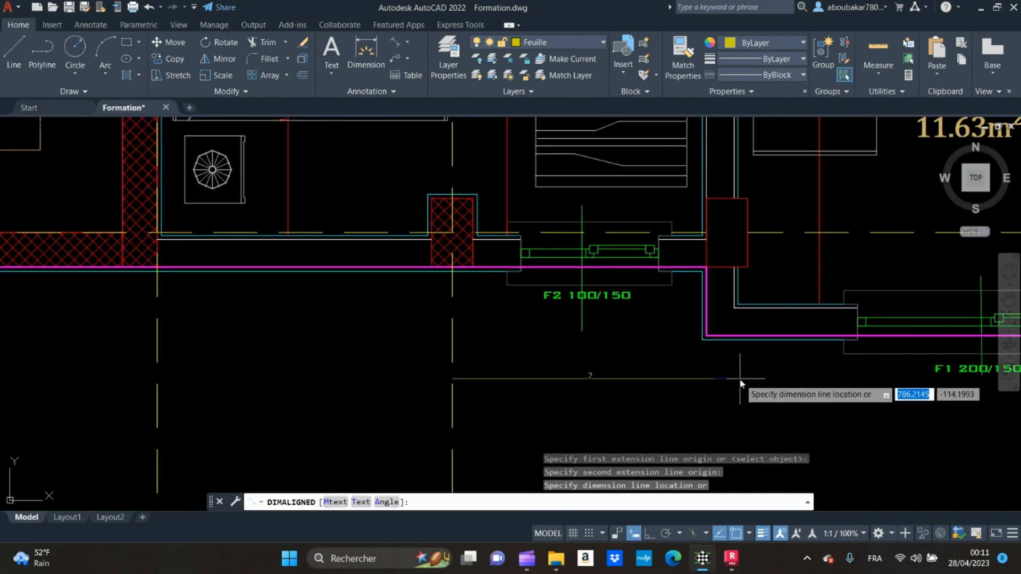
left_click(739, 378)
Step: Review the new column's position relative to axes C and D, and examine the columns along axis 1
scroll(707, 343, "down", 4)
scroll(675, 324, "down", 2)
middle_click_drag(745, 319, 605, 329)
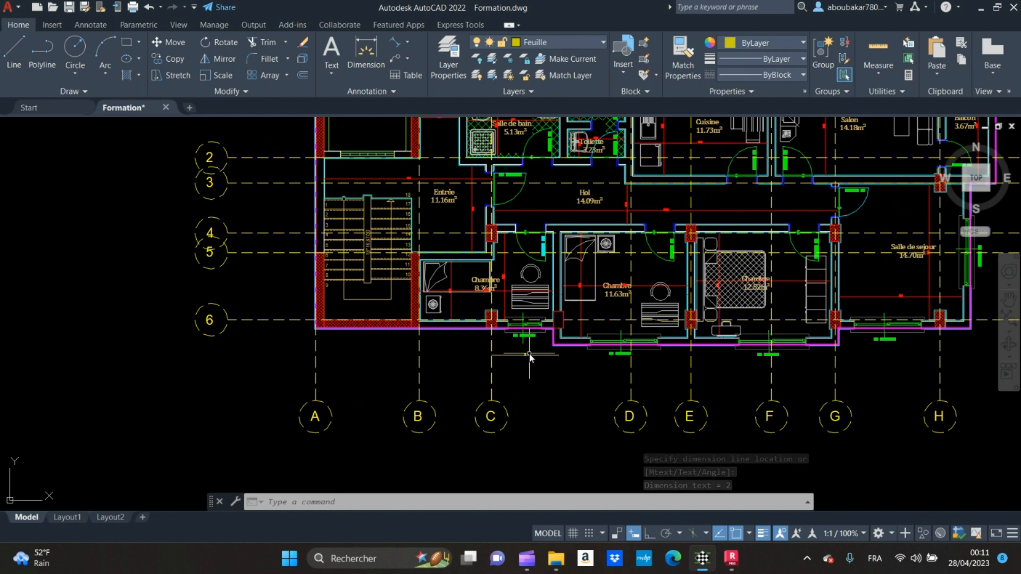
scroll(529, 355, "up", 4)
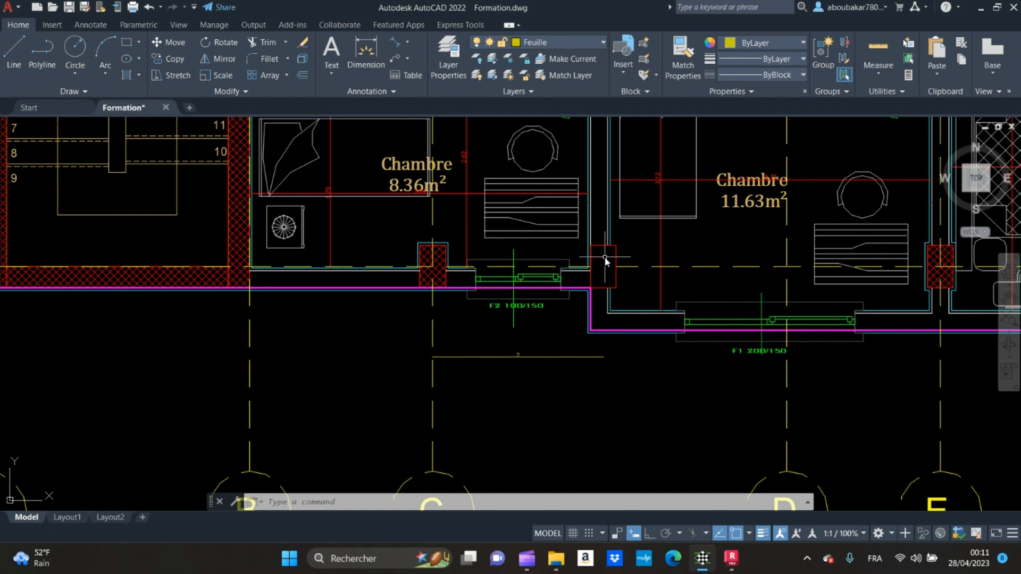
scroll(604, 256, "down", 5)
scroll(550, 167, "down", 3)
scroll(458, 290, "up", 5)
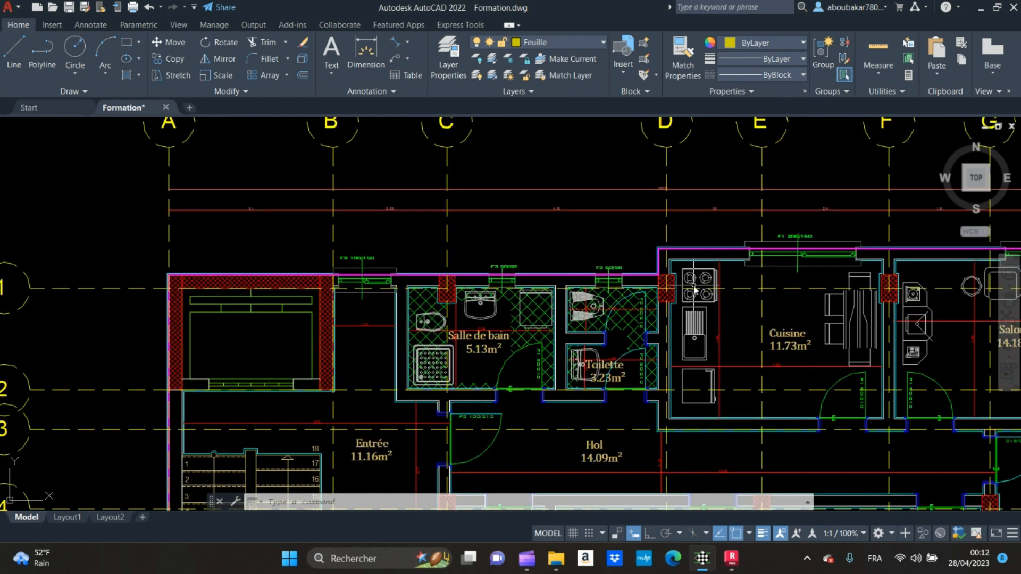
Step: Switch to Robot Structural Analysis and set the 3D view's work level to the +0.80 construction lines
mouse_move(731, 555)
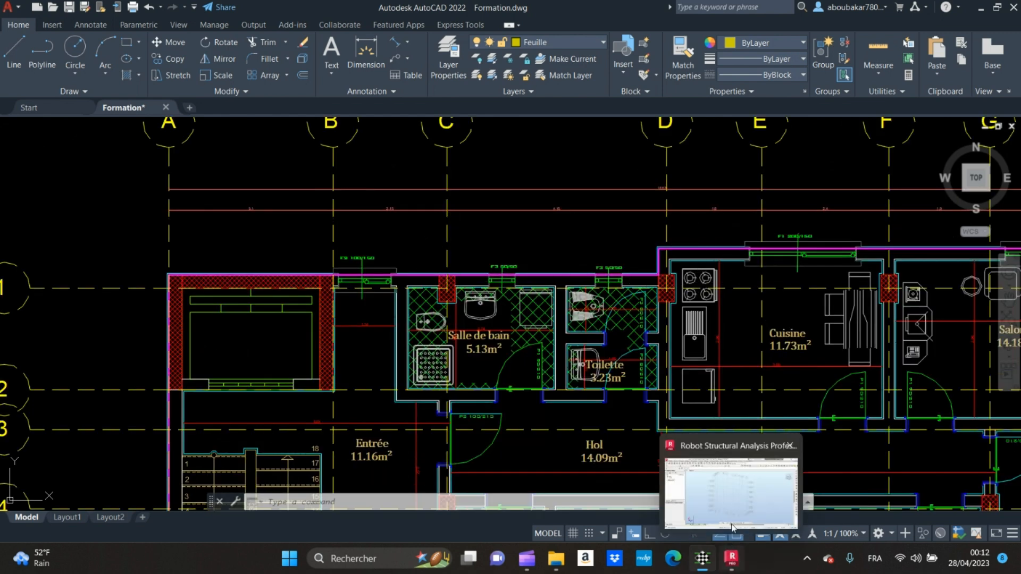
left_click(726, 497)
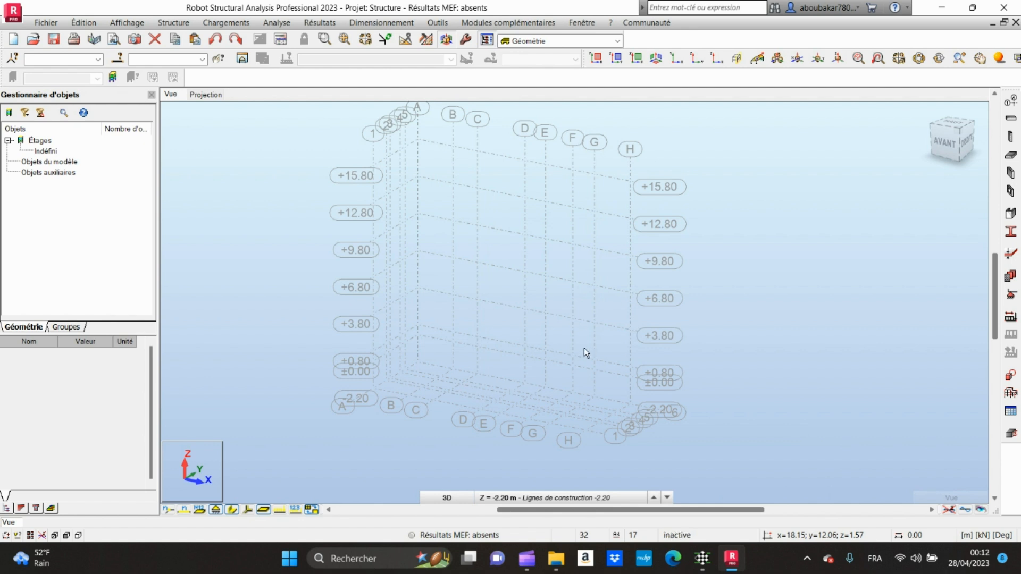
middle_click_drag(570, 378, 563, 346)
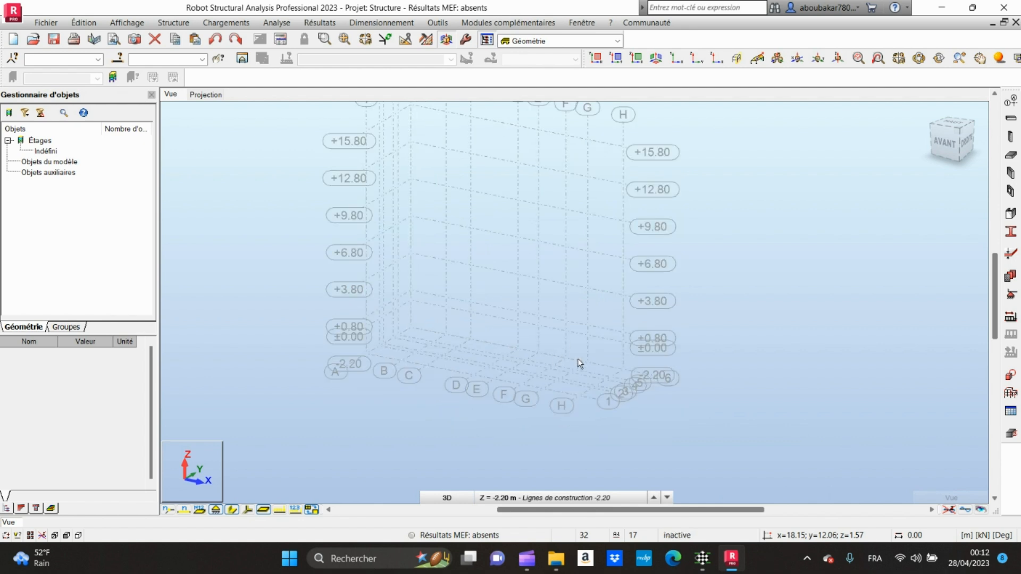
scroll(598, 358, "up", 3)
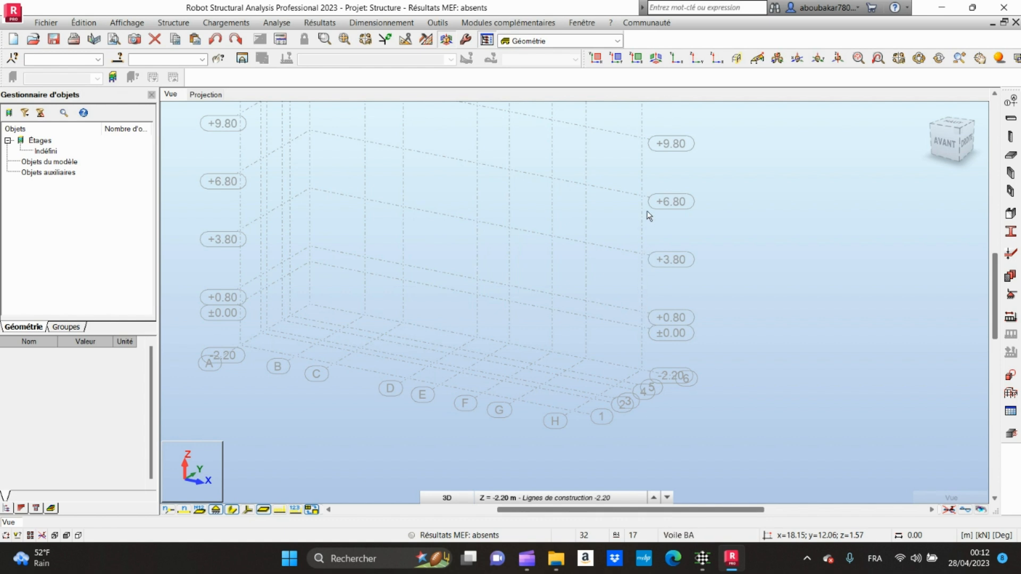
left_click(581, 497)
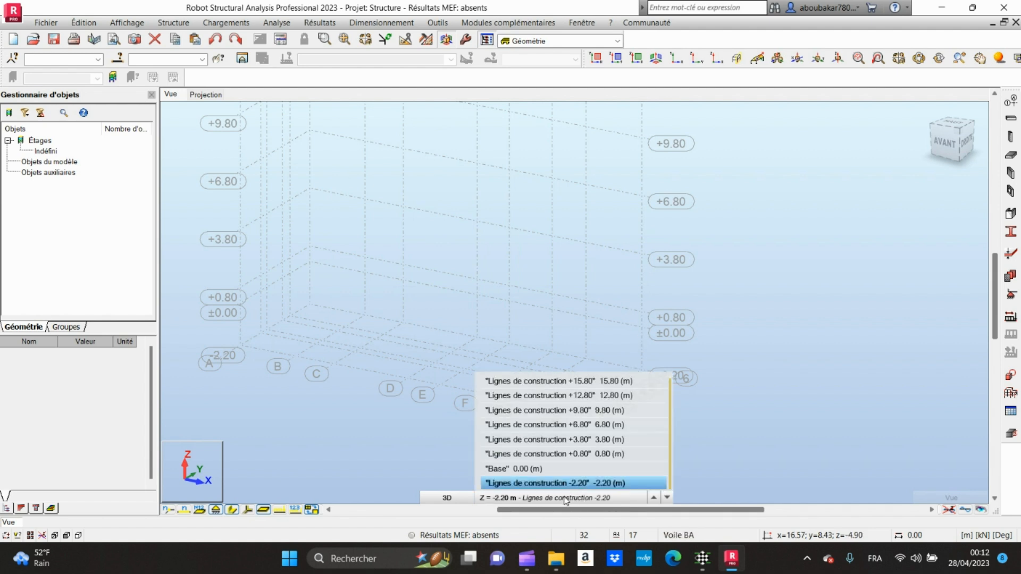
left_click(577, 454)
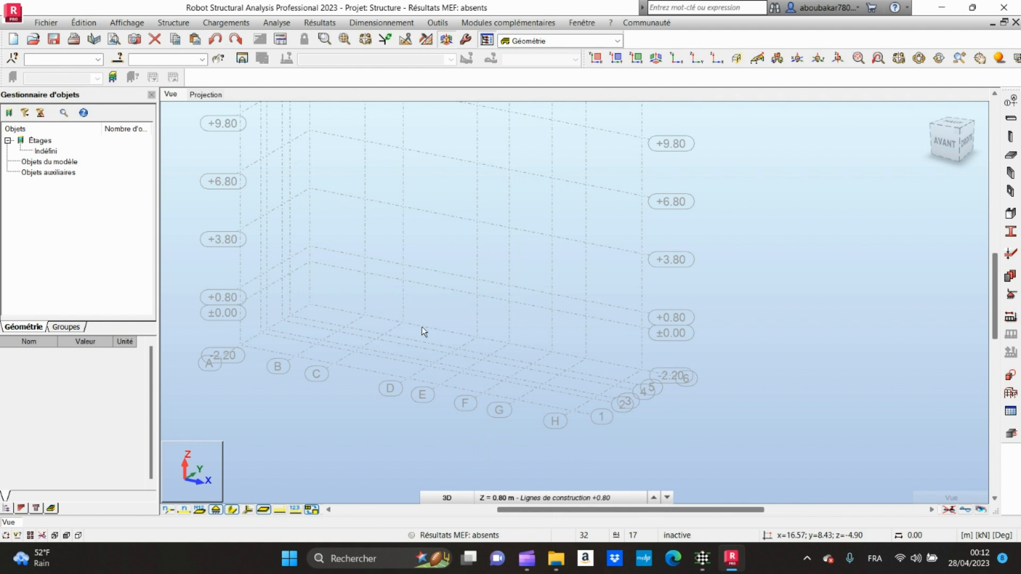
Step: Show the XY plan projection and set its work level to the -2.20 construction lines
left_click(206, 95)
left_click(563, 498)
left_click(572, 455)
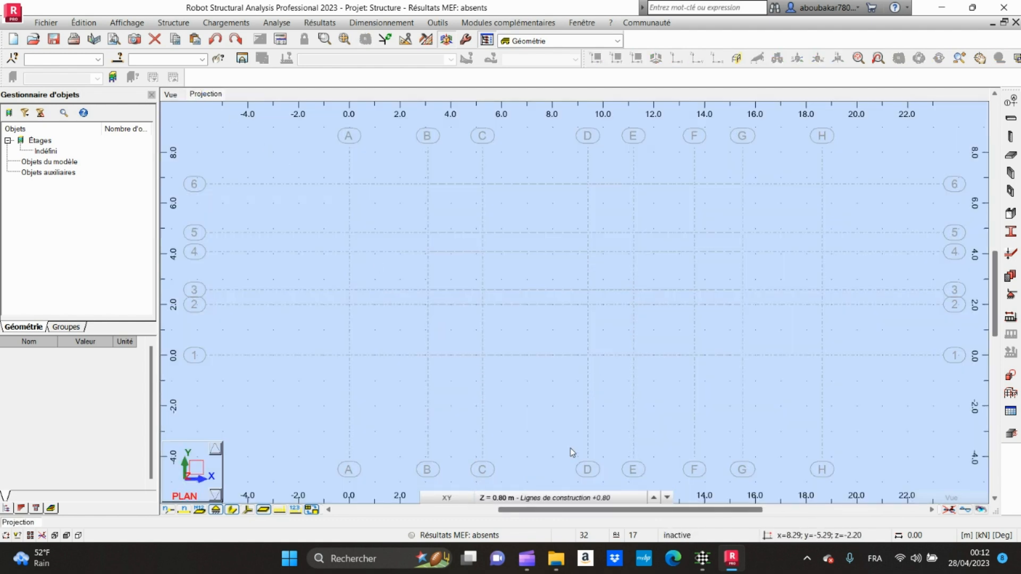
left_click(578, 498)
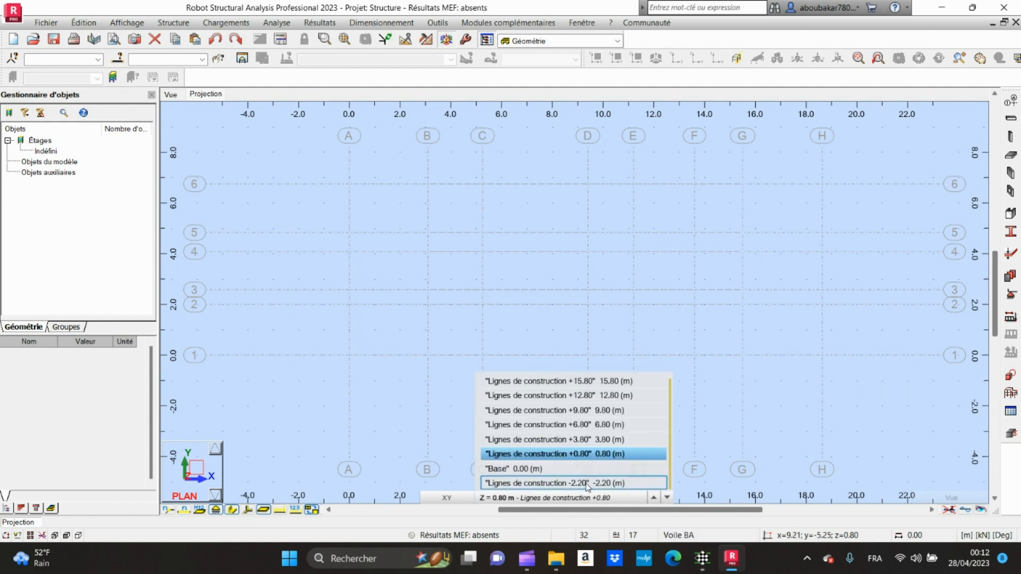
left_click(587, 484)
left_click(568, 500)
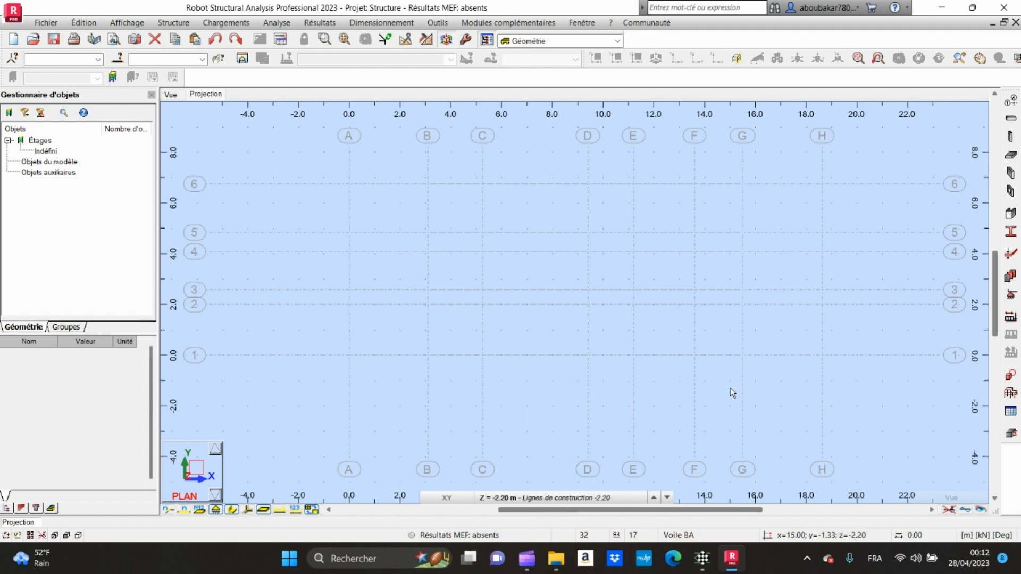
Step: Place Poteau BA columns with section C R30x50, 3.00 m high, at the intersections of axis 6 with axes C and D
left_click(1010, 136)
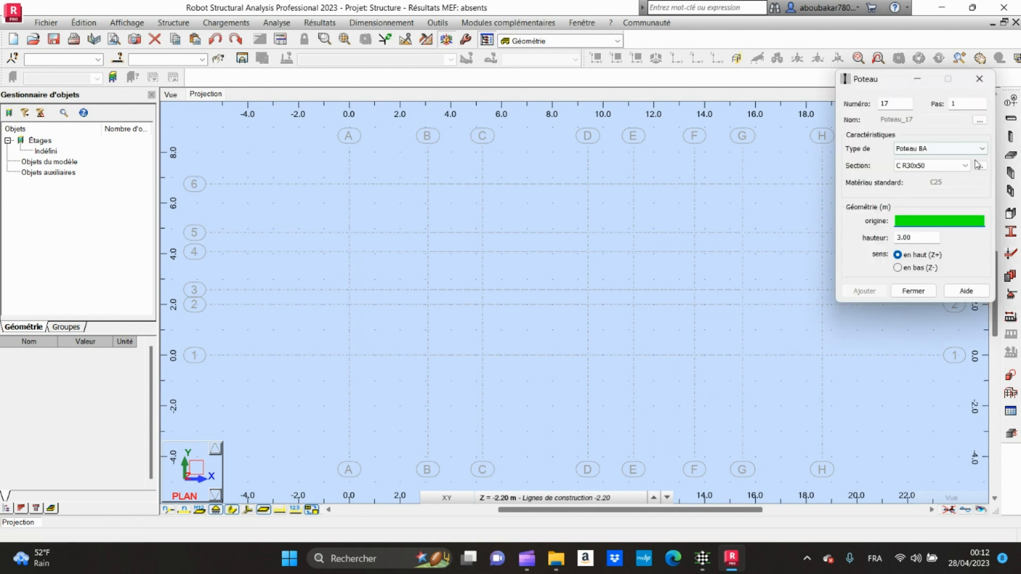
left_click(955, 150)
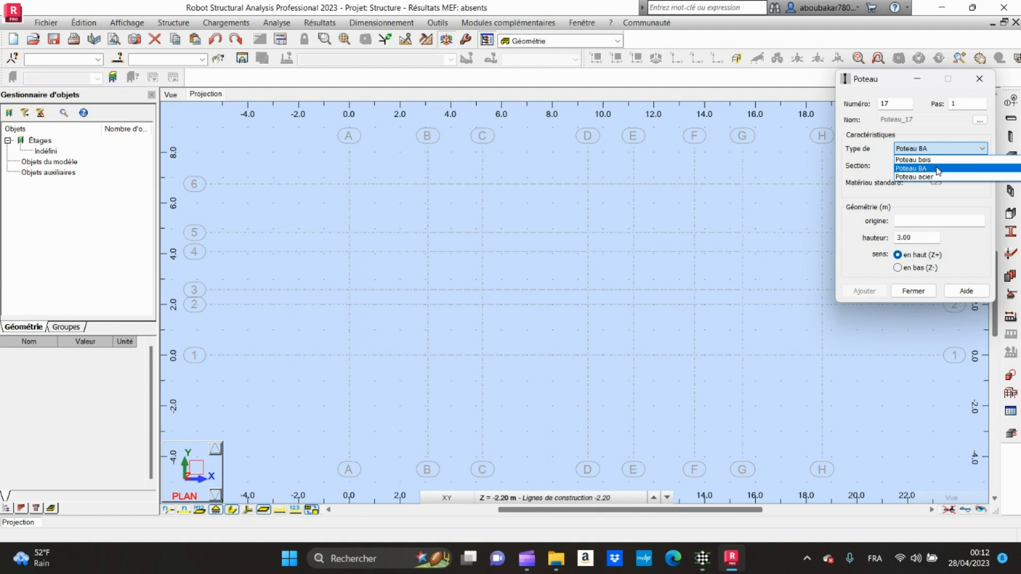
left_click(937, 169)
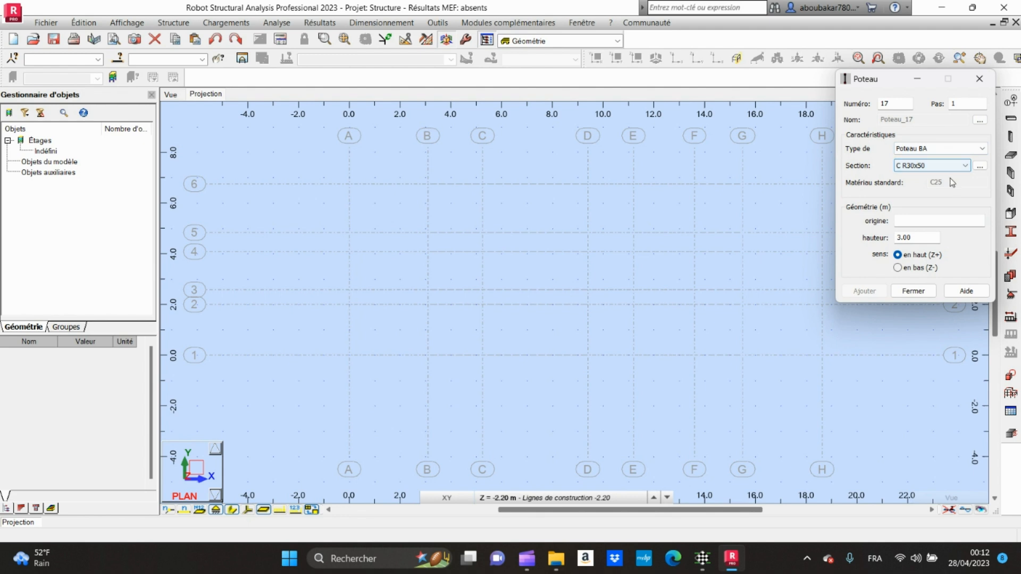
left_click(917, 222)
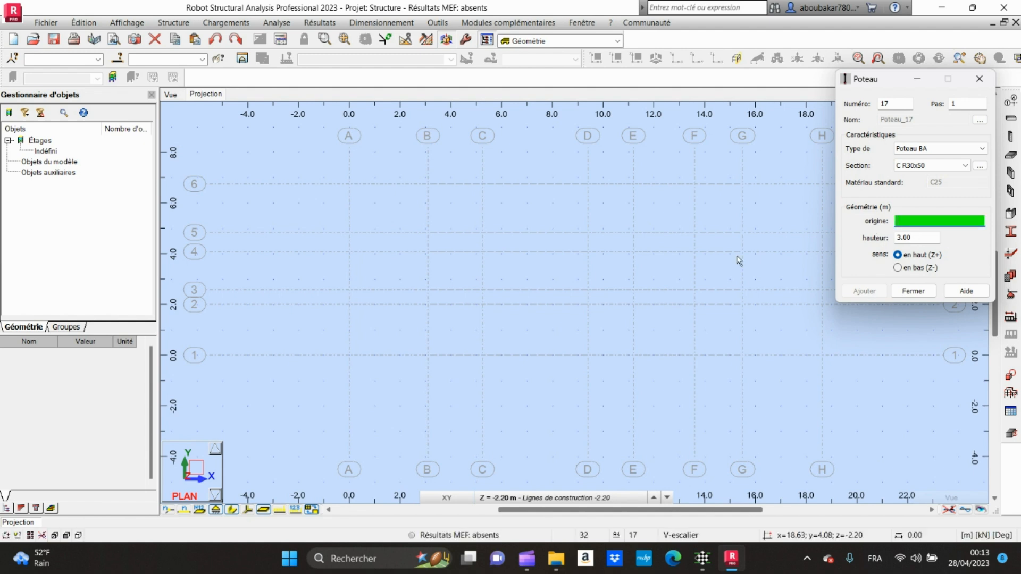
left_click(482, 183)
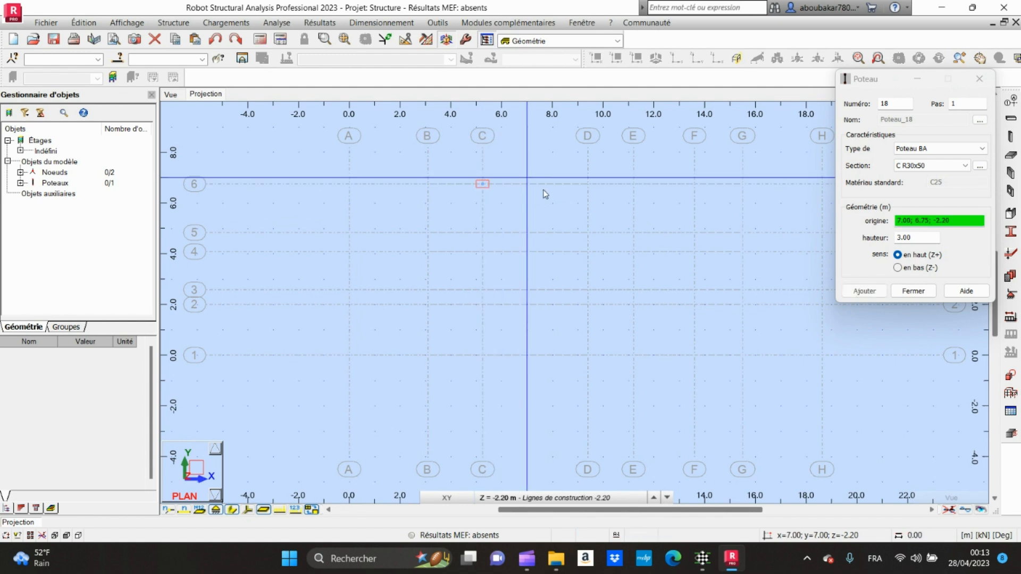
left_click(588, 184)
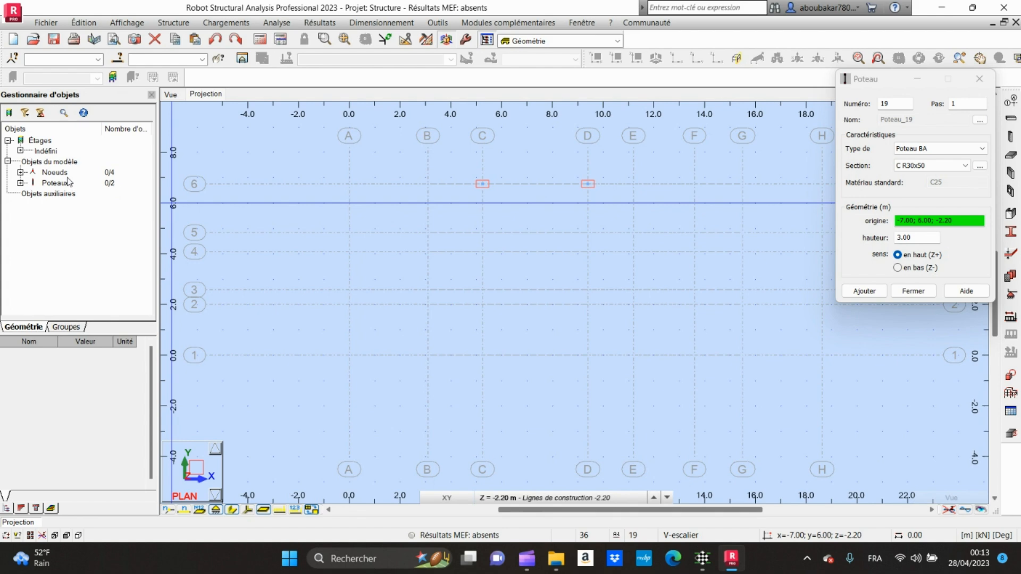
Step: Check the upper column row on the AutoCAD plan and add columns in Robot at the intersections of axis 6 with axes F and H
mouse_move(710, 562)
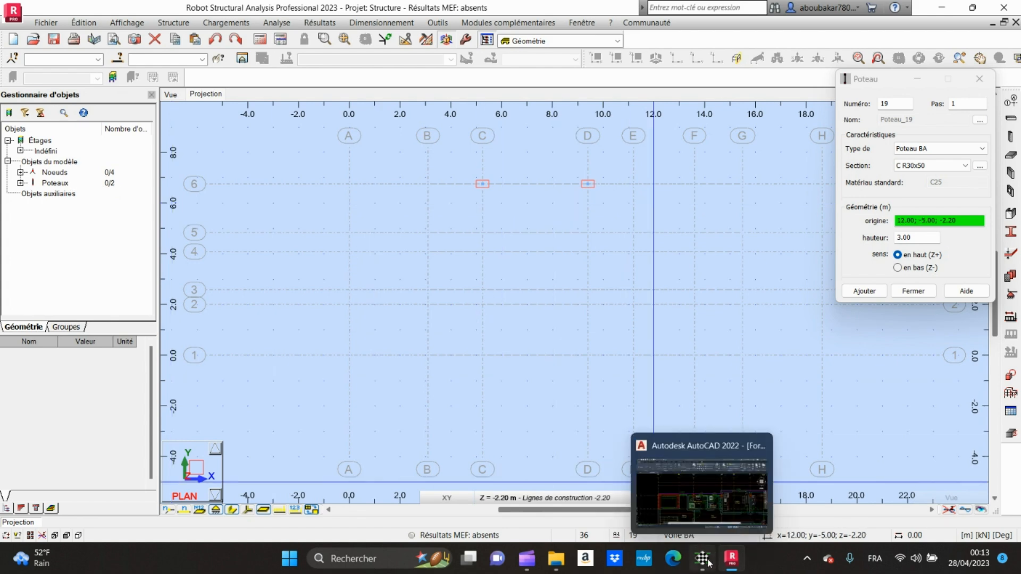
left_click(710, 504)
middle_click_drag(418, 240, 326, 302)
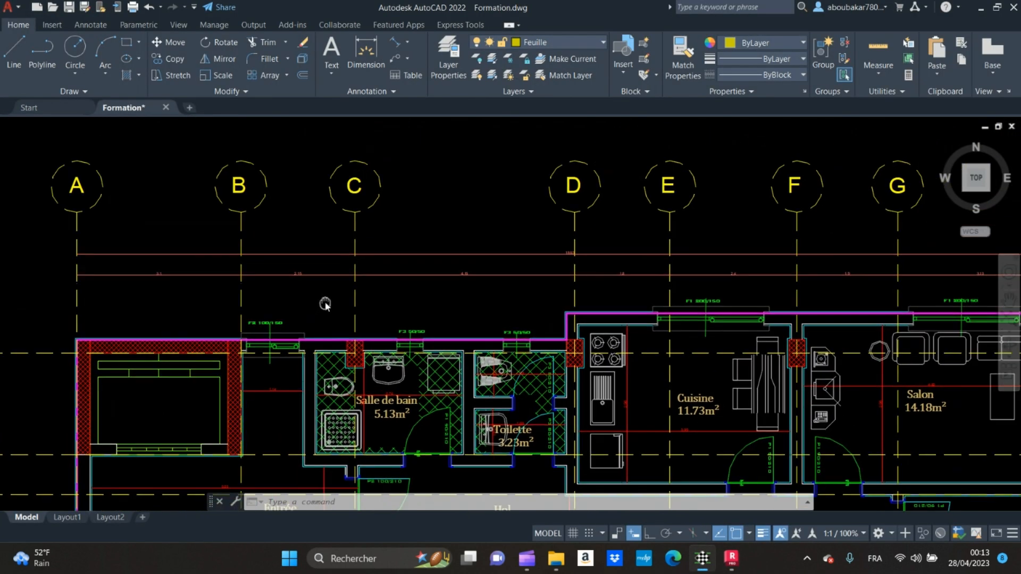
middle_click_drag(607, 328, 378, 303)
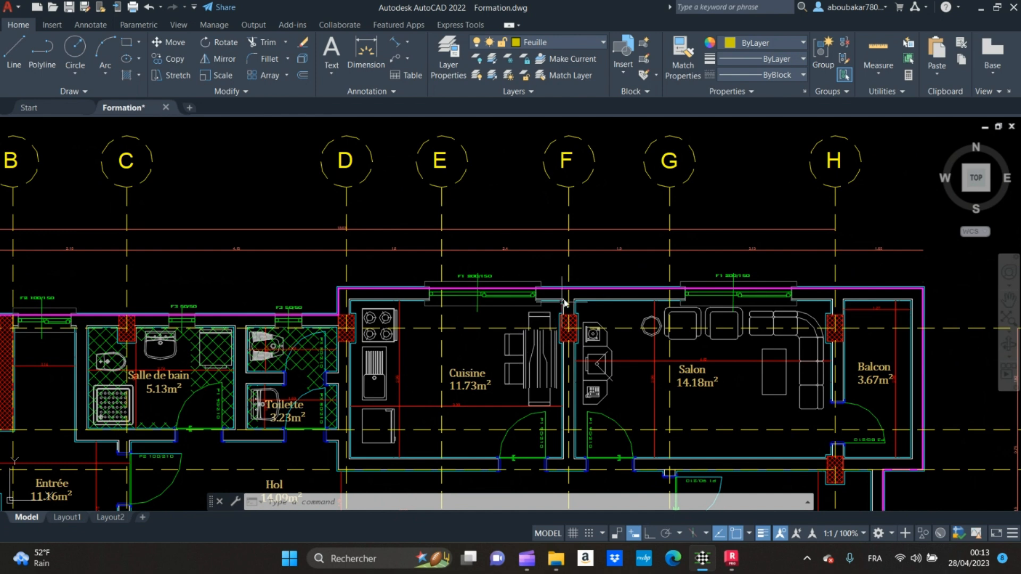
left_click(732, 558)
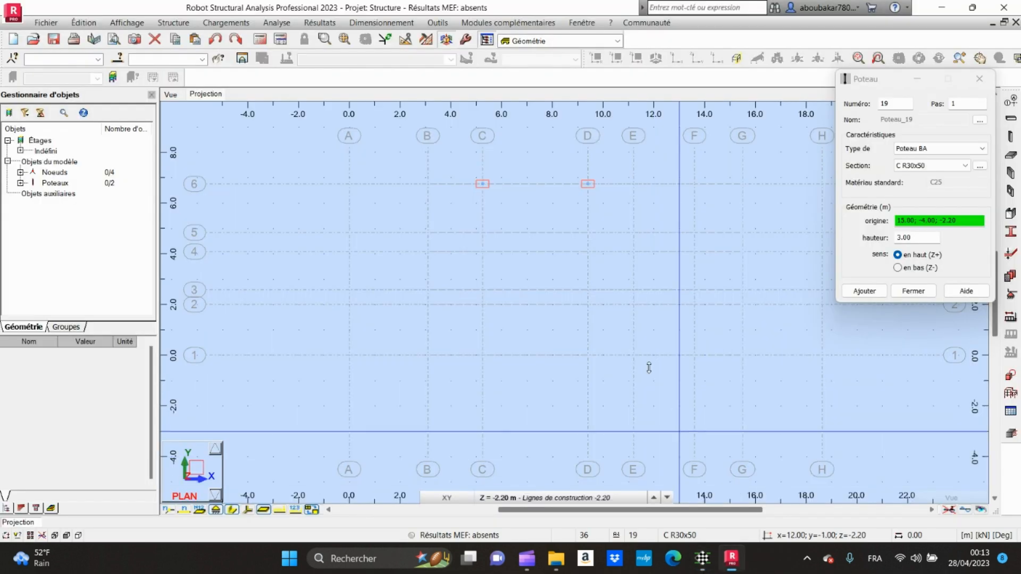
left_click(693, 184)
left_click(751, 197)
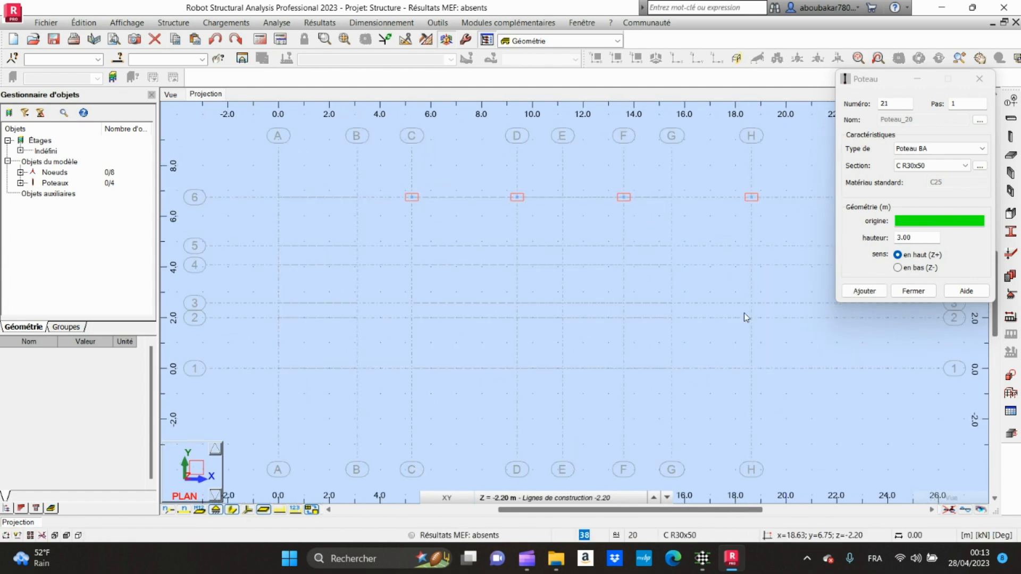
Step: Check the column below the balcony on the AutoCAD plan and add the matching column in Robot at the intersection of axes H and 4
mouse_move(703, 558)
left_click(708, 497)
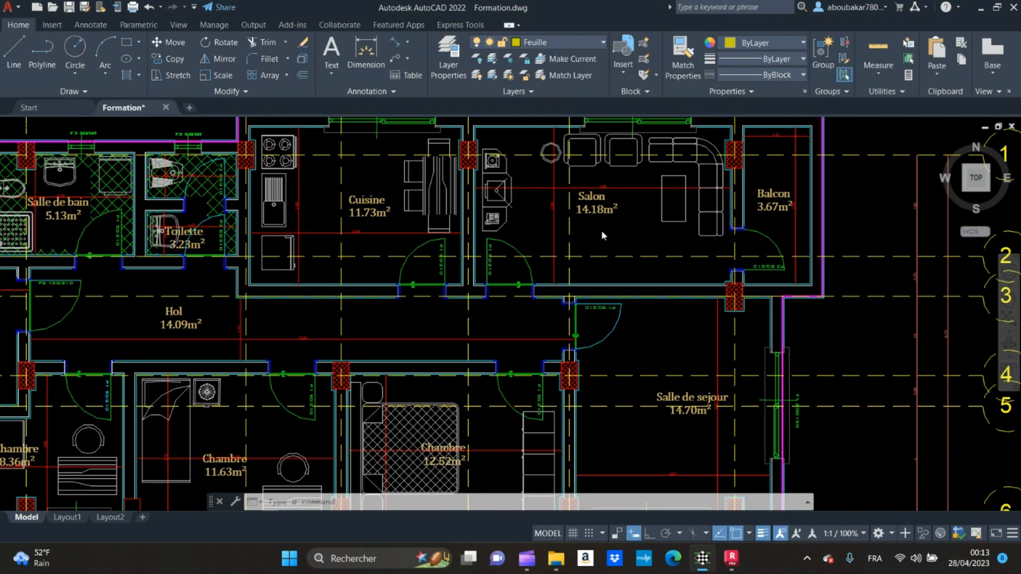
middle_click_drag(688, 232, 702, 281)
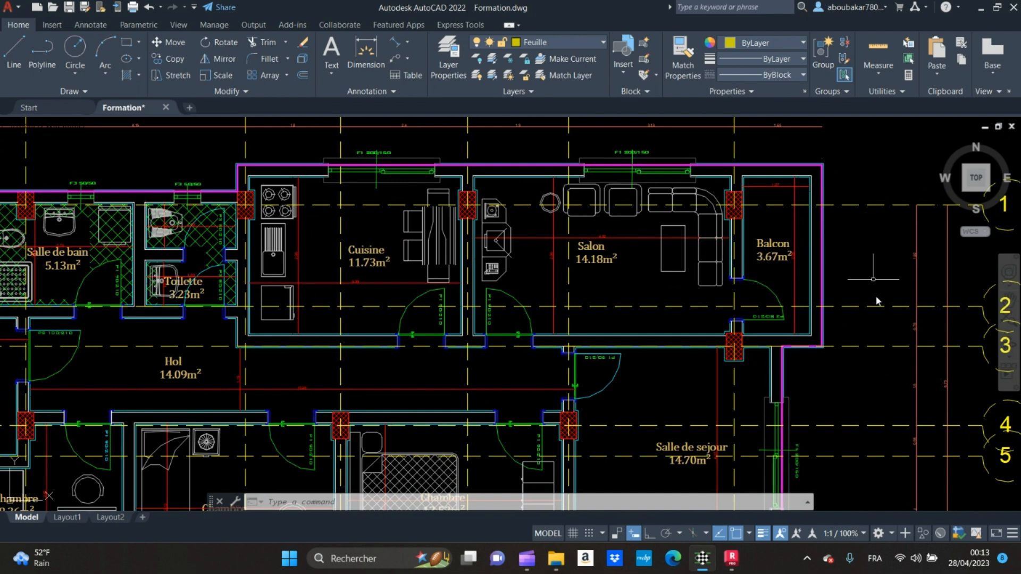
mouse_move(732, 558)
left_click(707, 495)
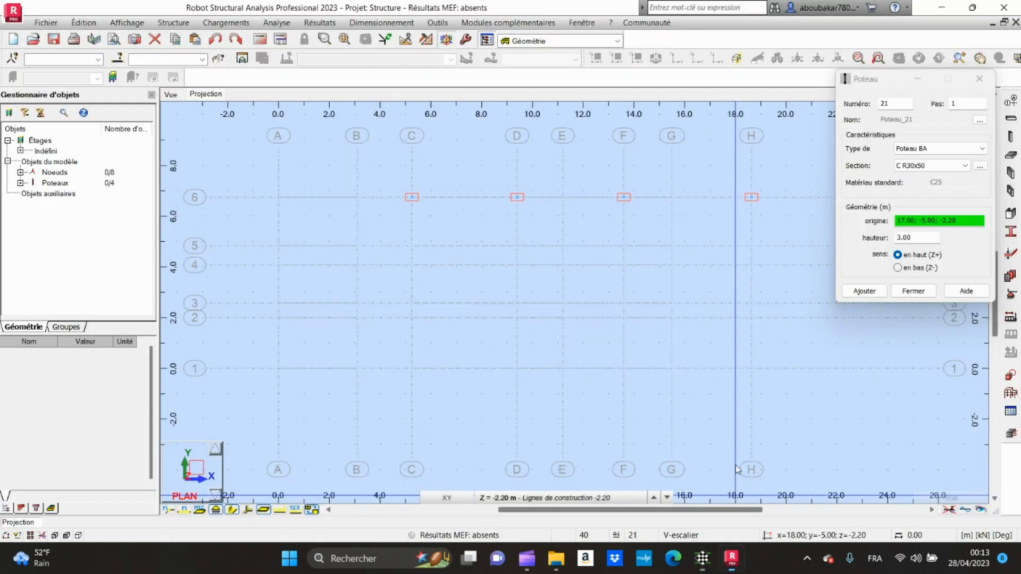
left_click(749, 266)
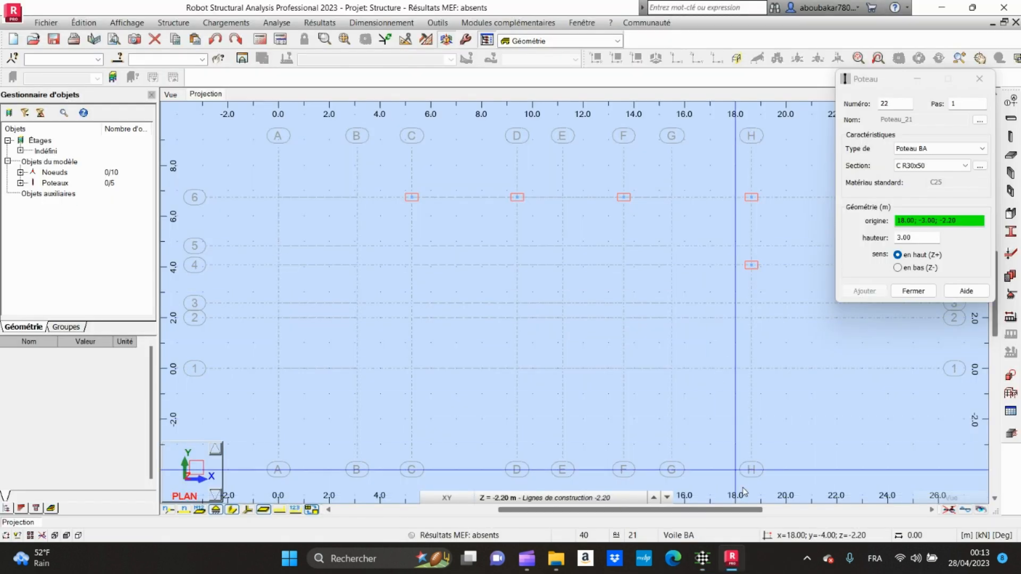
Step: Check the bottom column row on the AutoCAD plan and add columns in Robot at the intersections of axis 1 with axes H and G
mouse_move(710, 553)
left_click(700, 479)
middle_click_drag(694, 420, 707, 242)
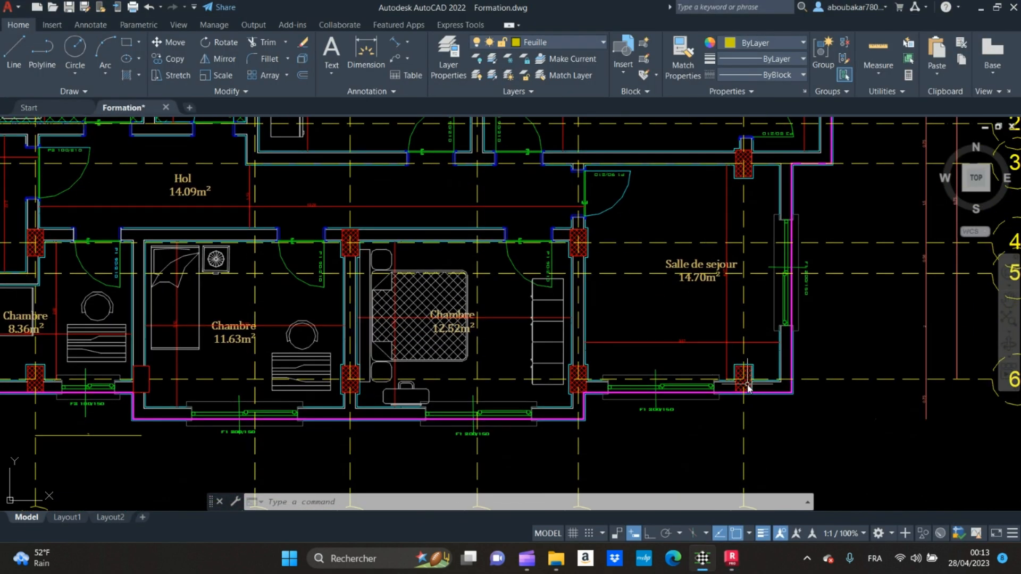
scroll(750, 396, "down", 2)
middle_click_drag(751, 400, 760, 357)
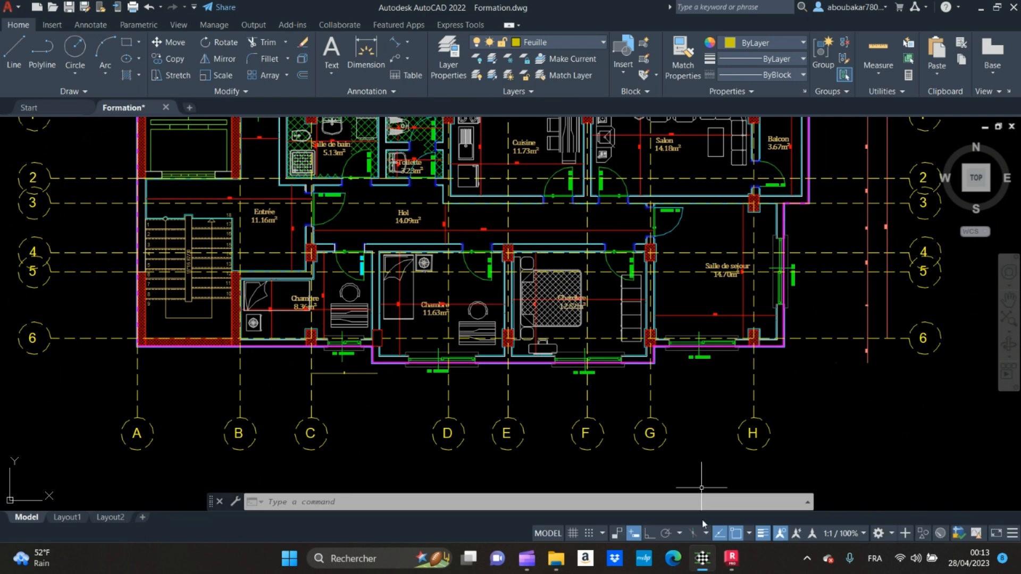
left_click(732, 558)
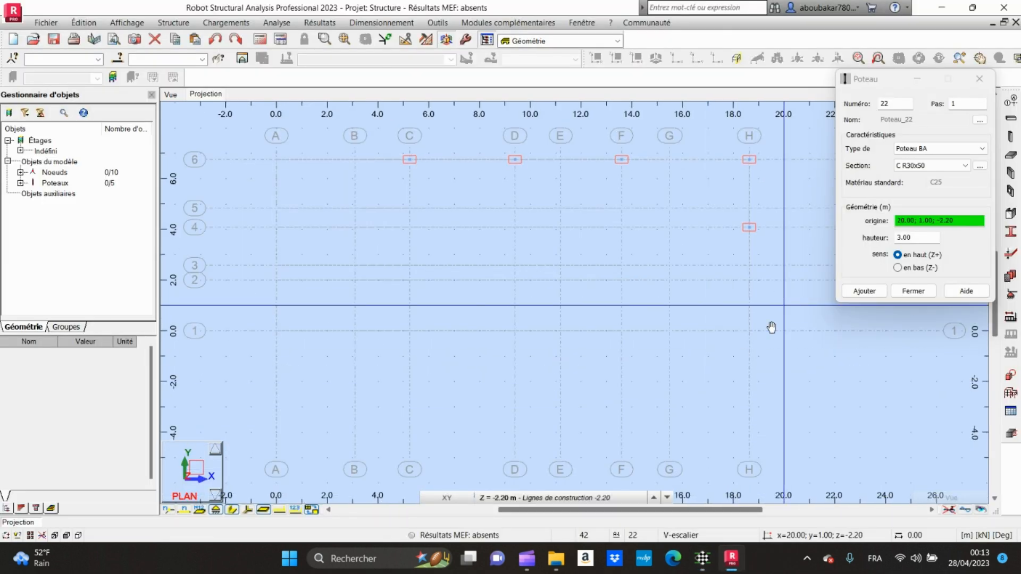
left_click(671, 334)
Step: Recheck the bottom row on the AutoCAD plan and add columns in Robot at the intersections of axis 1 with axes E and C
left_click(702, 558)
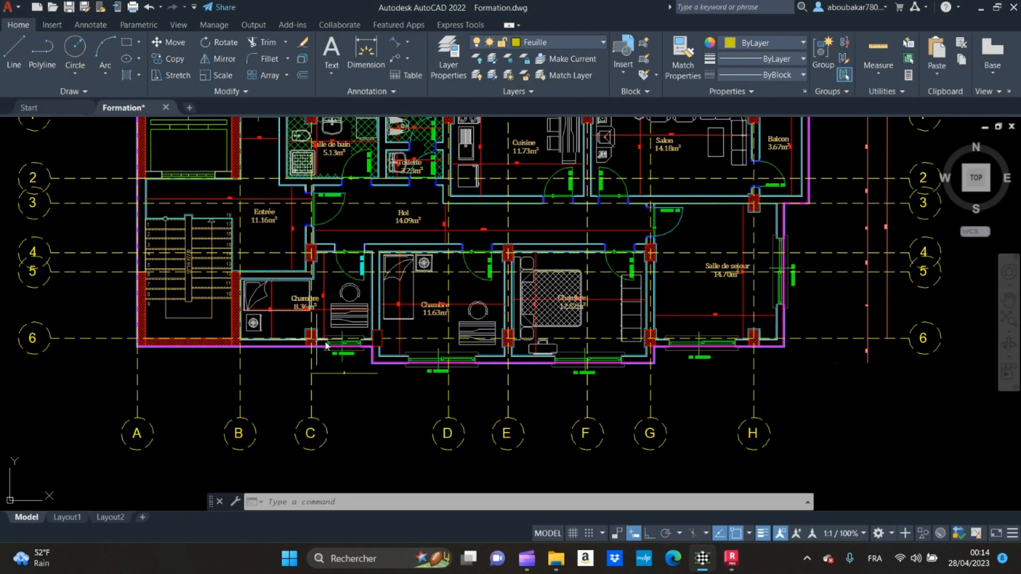
mouse_move(731, 558)
left_click(729, 497)
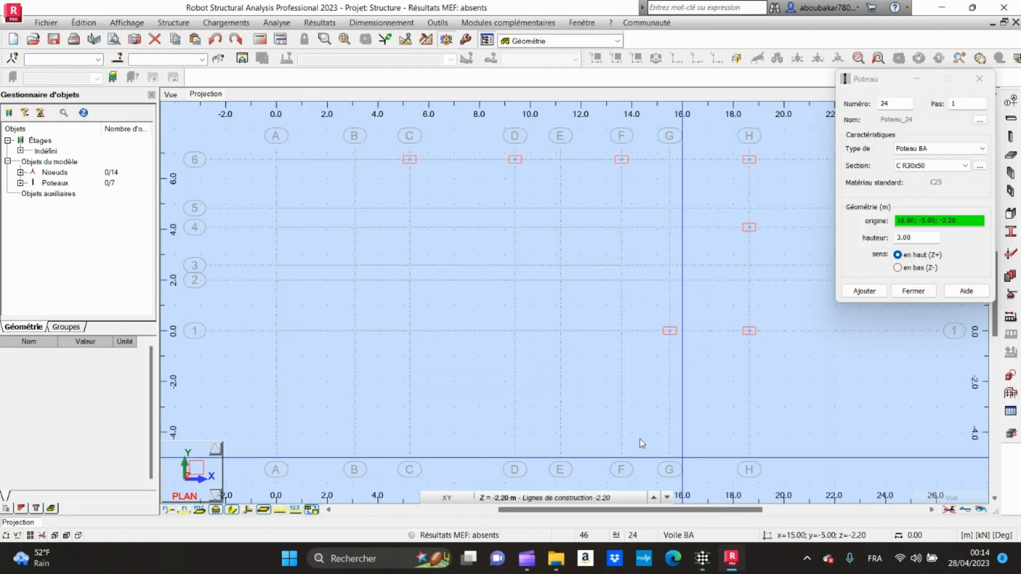
left_click(561, 331)
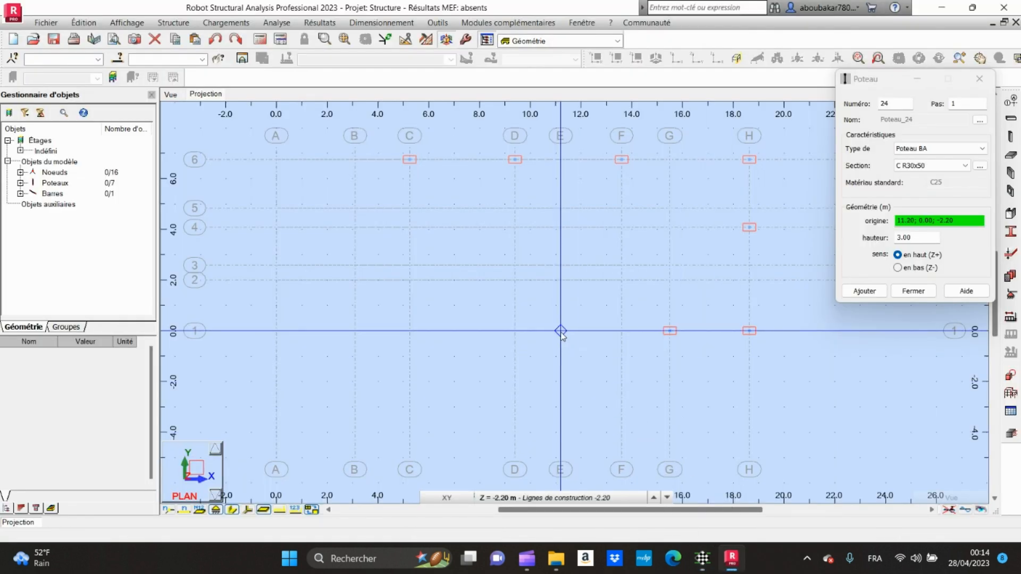
left_click(409, 330)
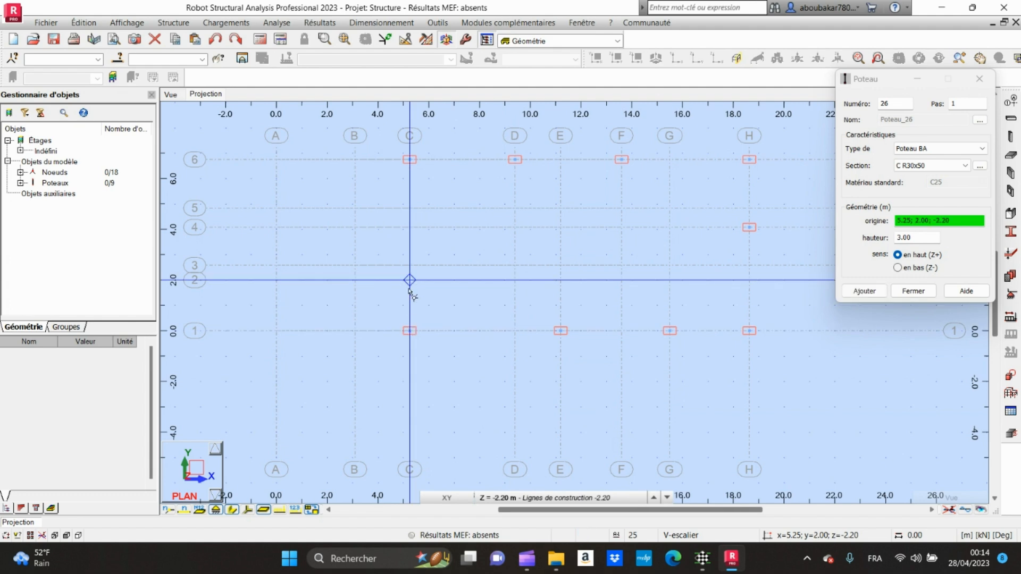
Step: Check the interior columns on the AutoCAD plan, add columns in Robot where axis 2 meets axes C, E and G, and finish column placement
mouse_move(705, 565)
left_click(686, 494)
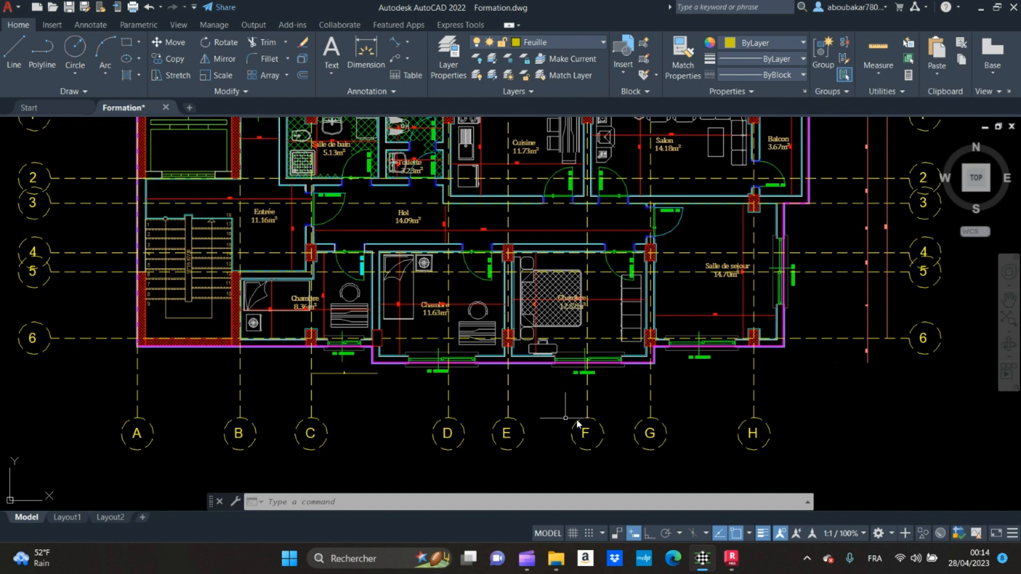
mouse_move(732, 558)
left_click(728, 503)
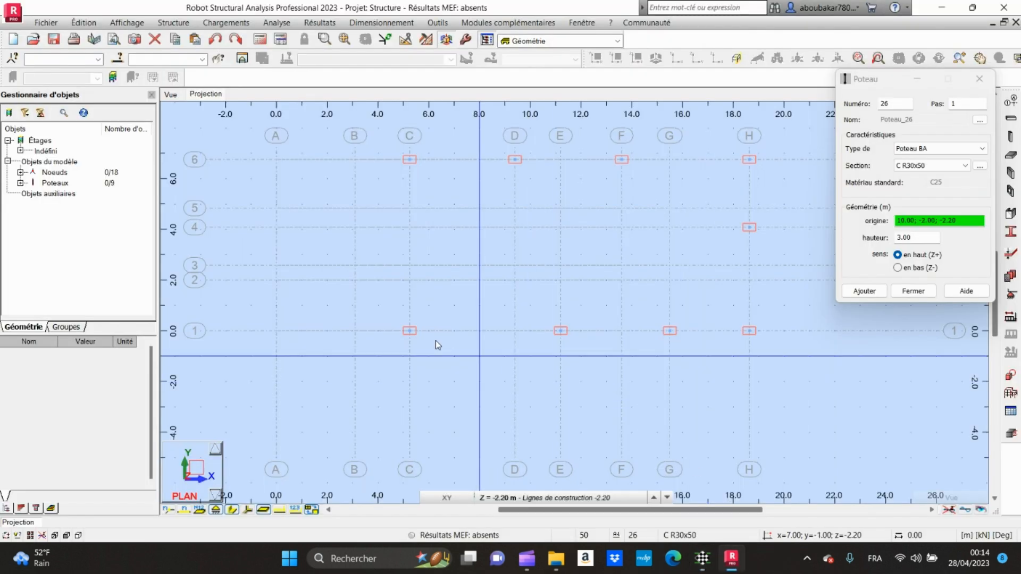
left_click(410, 280)
left_click(562, 282)
left_click(670, 280)
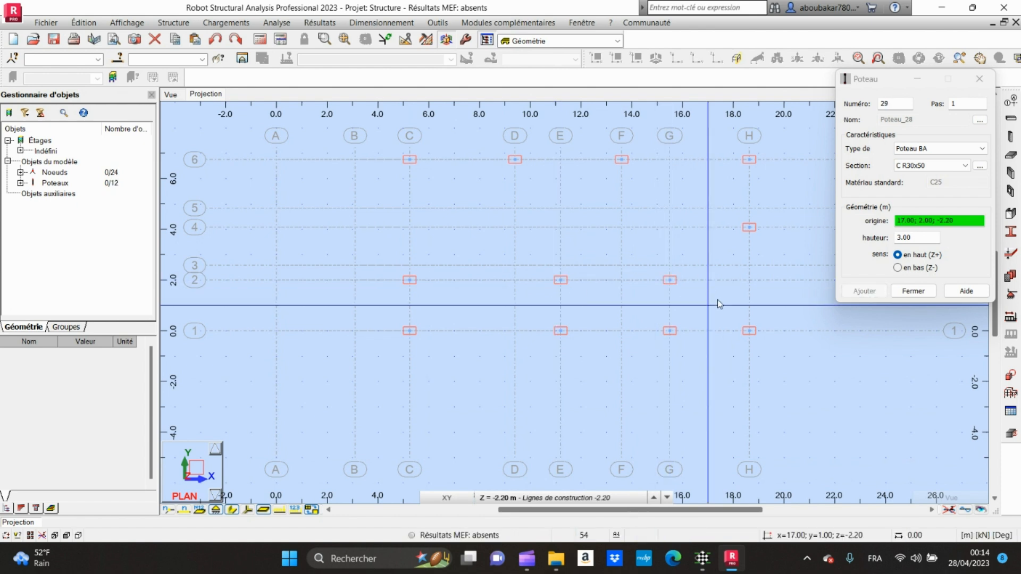
right_click(789, 314)
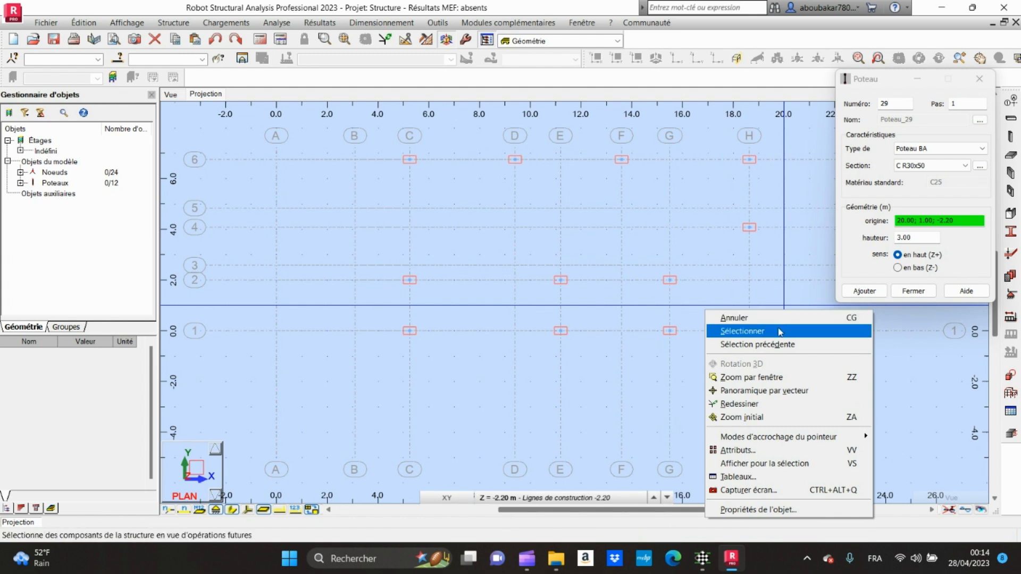
left_click(779, 332)
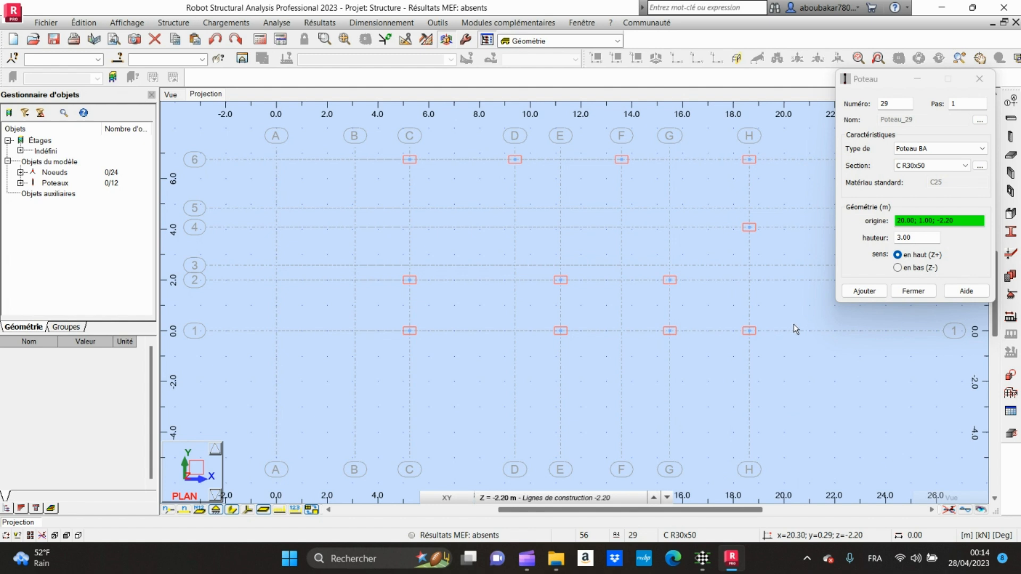
left_click(914, 291)
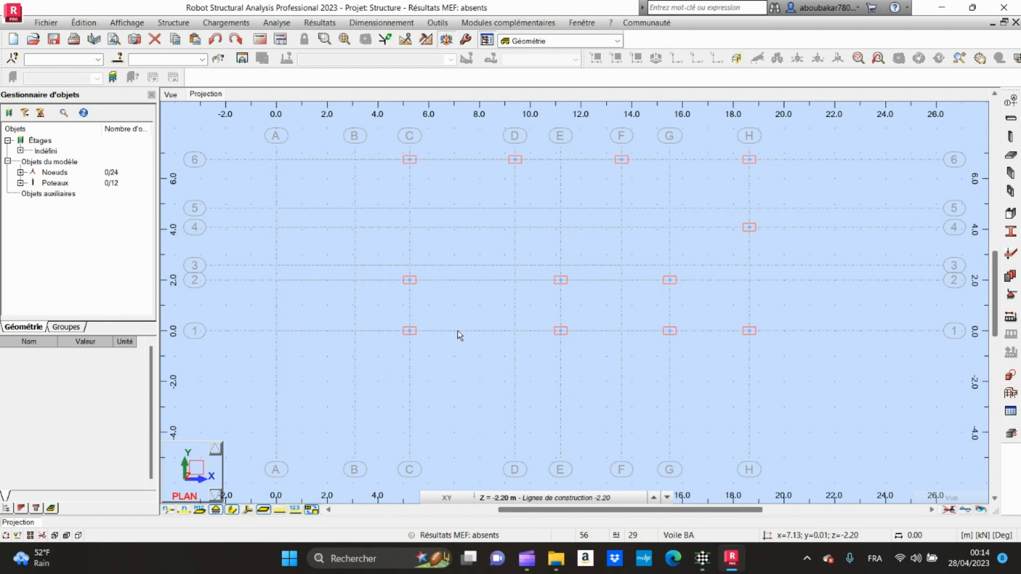
Step: Draw a 2 m auxiliary bar of type Barre in the +X direction along axis 1 from the column at axis C
left_click(174, 22)
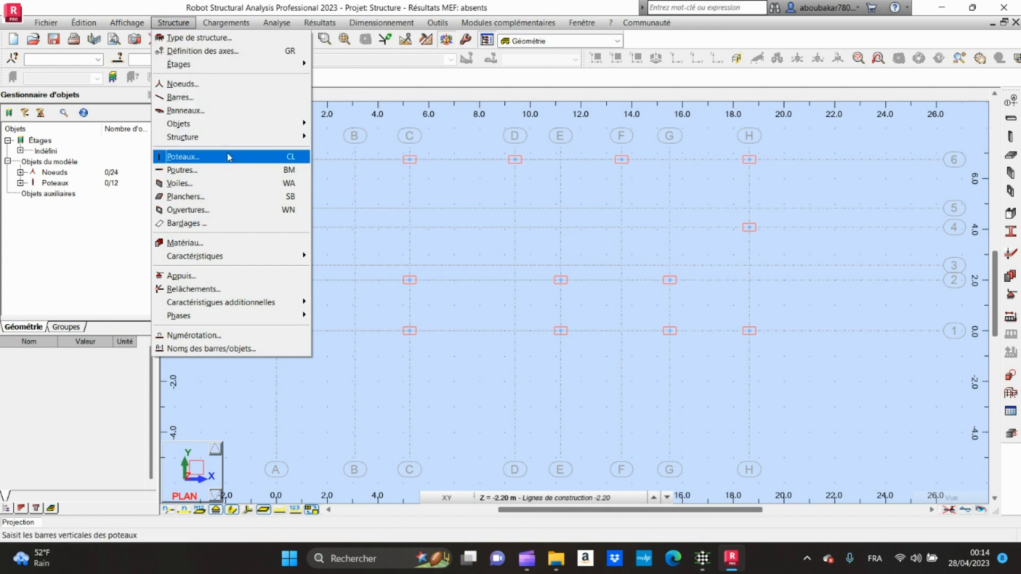
mouse_move(213, 130)
left_click(202, 97)
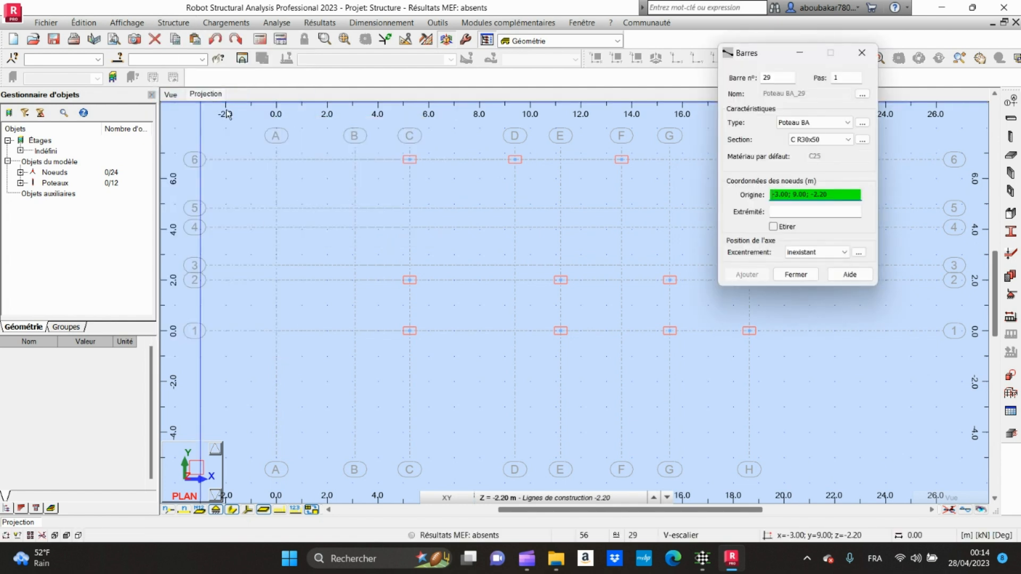
left_click(842, 130)
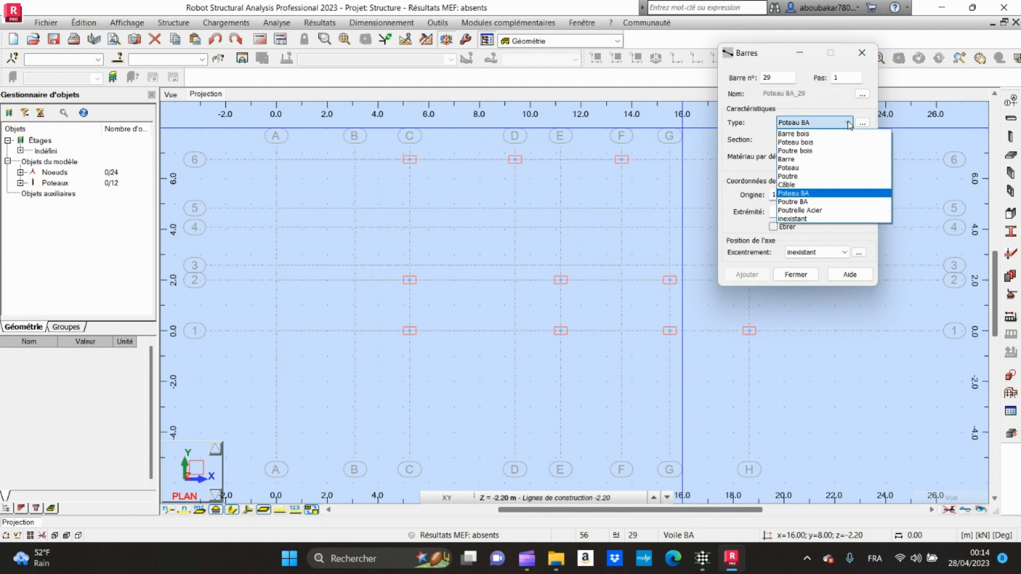
left_click(814, 162)
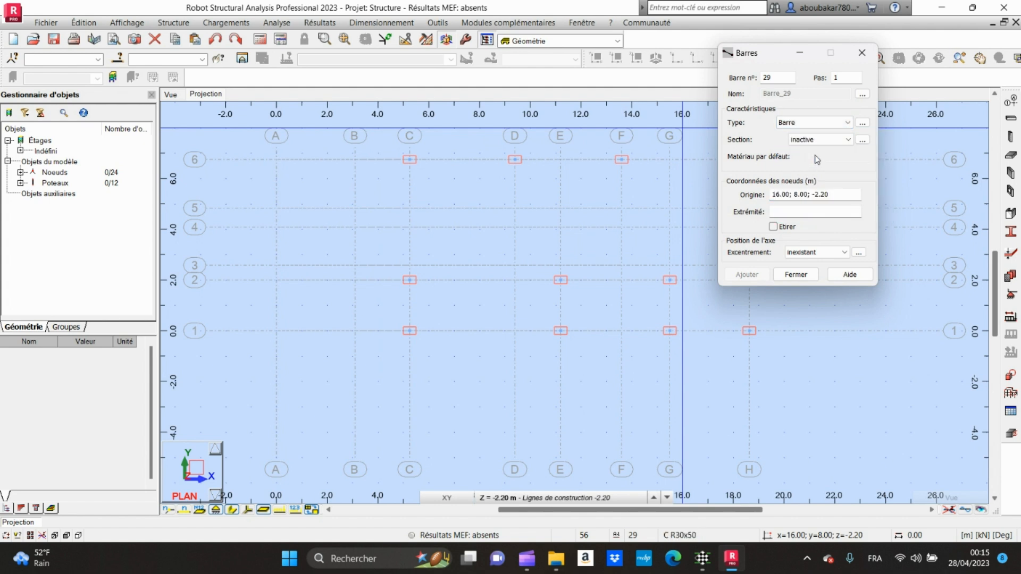
left_click(830, 194)
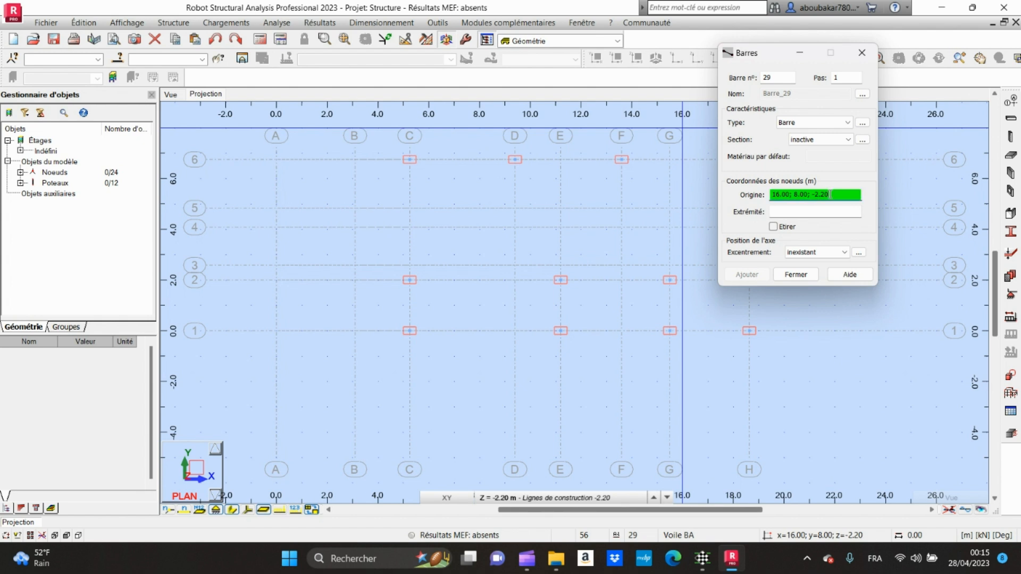
left_click(410, 331)
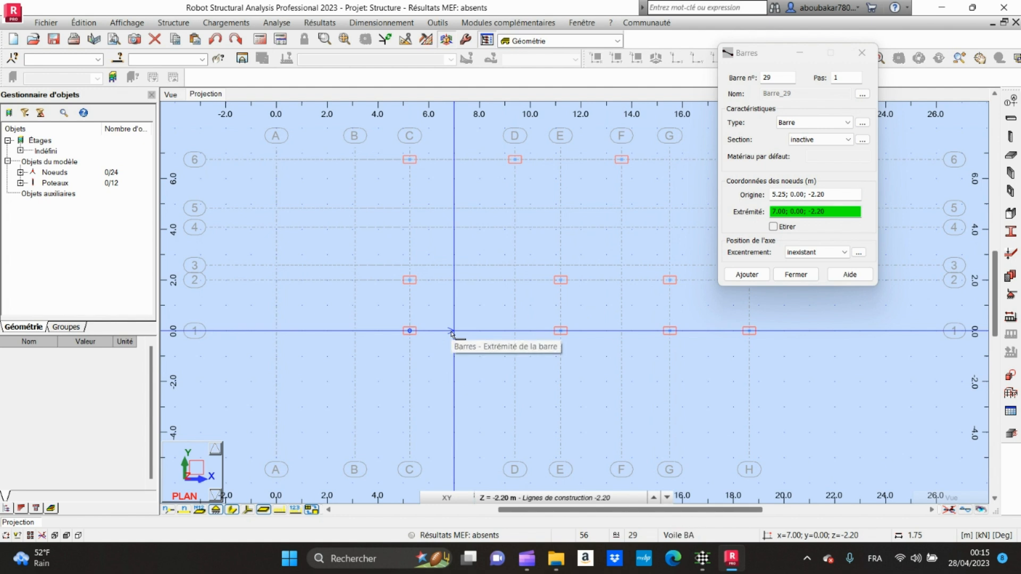
type("2")
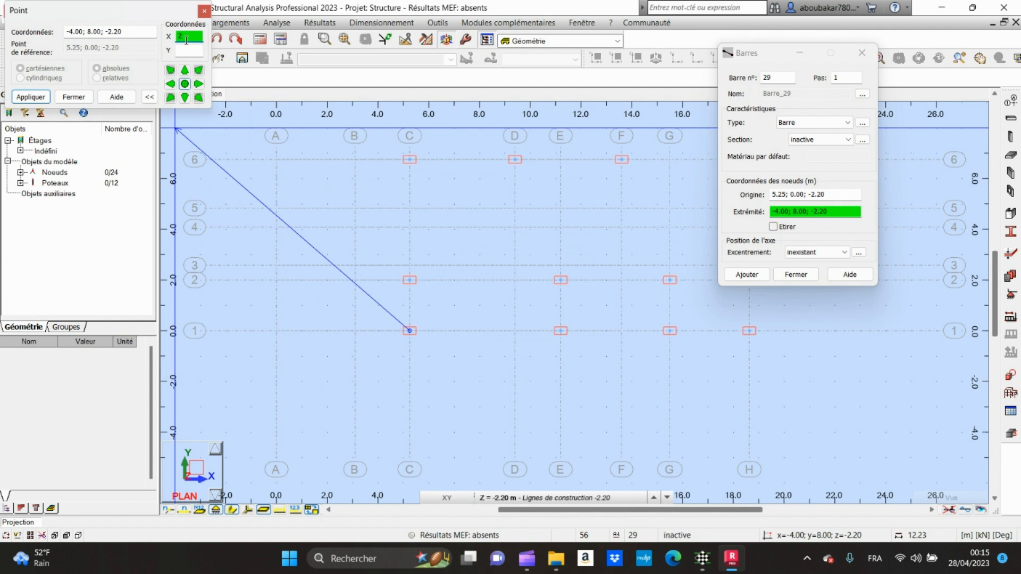
left_click(198, 83)
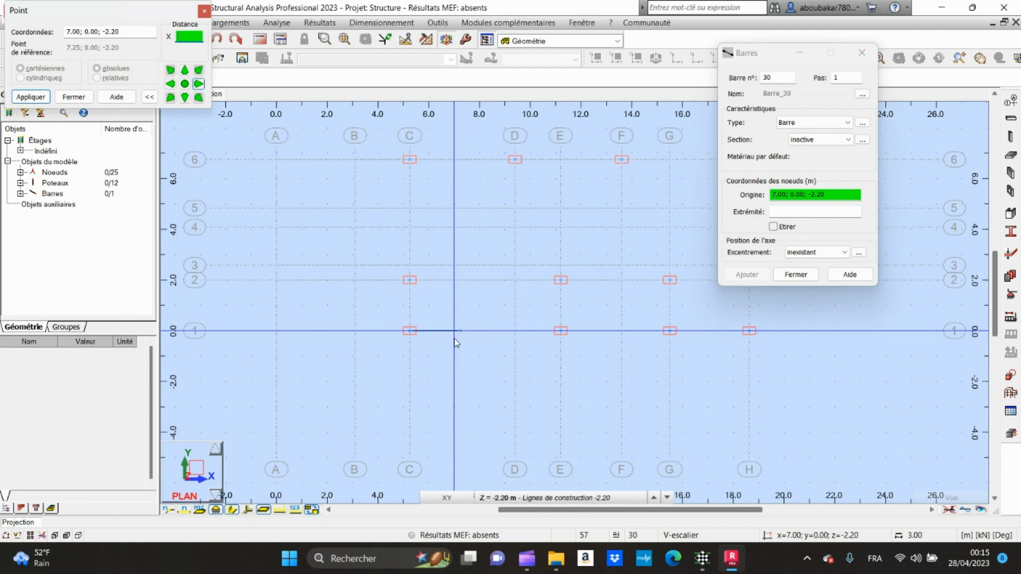
right_click(458, 355)
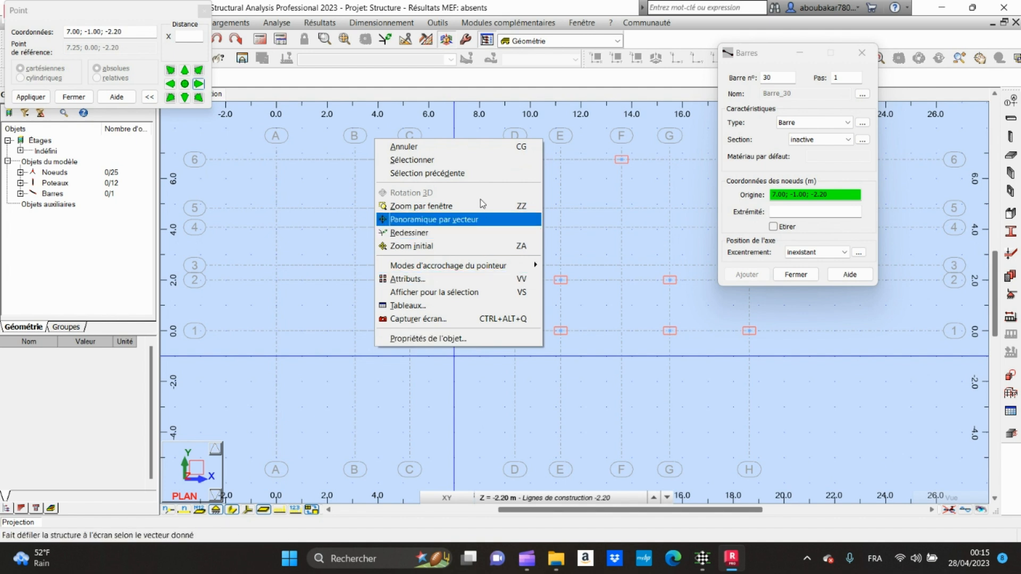
left_click(466, 160)
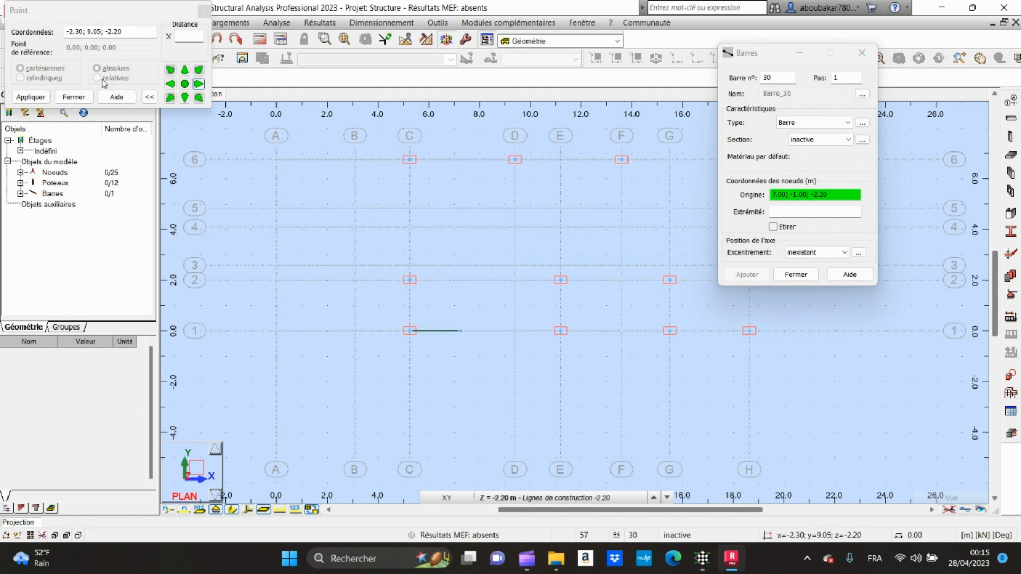
left_click(73, 97)
left_click(796, 274)
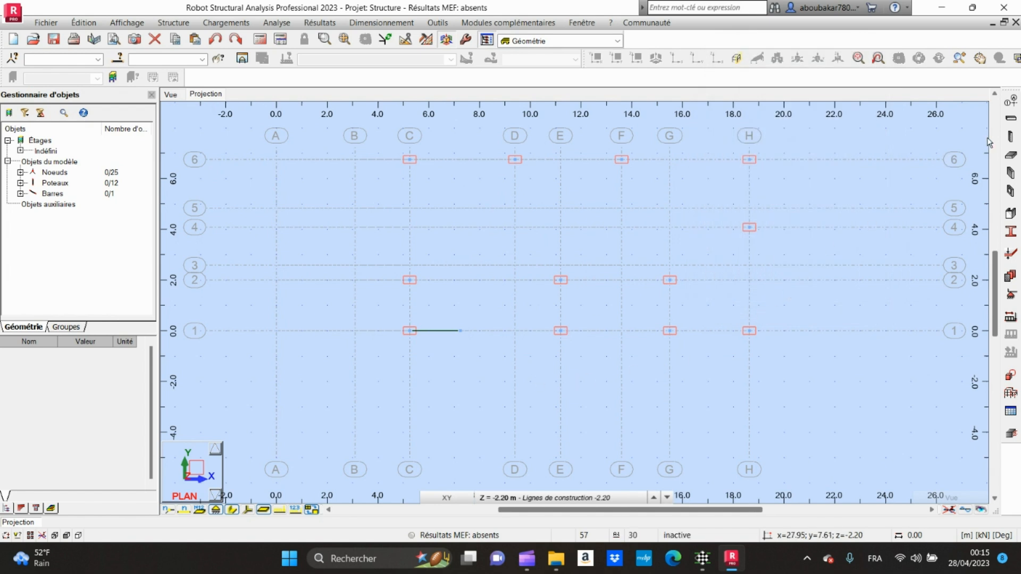
Step: Add a C R30x50 reinforced concrete column at the free end of the auxiliary bar on axis 1
left_click(1010, 137)
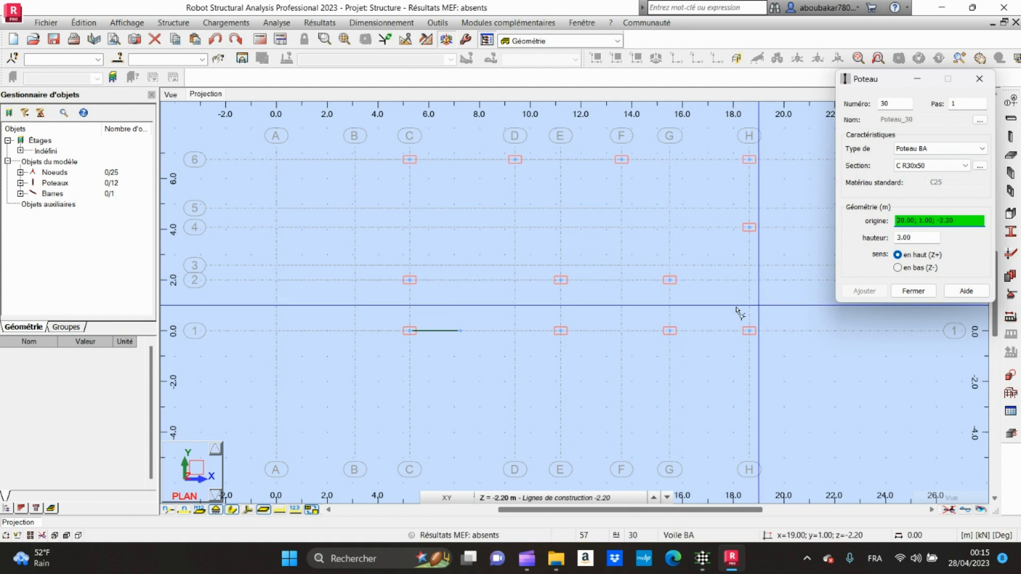
left_click(460, 331)
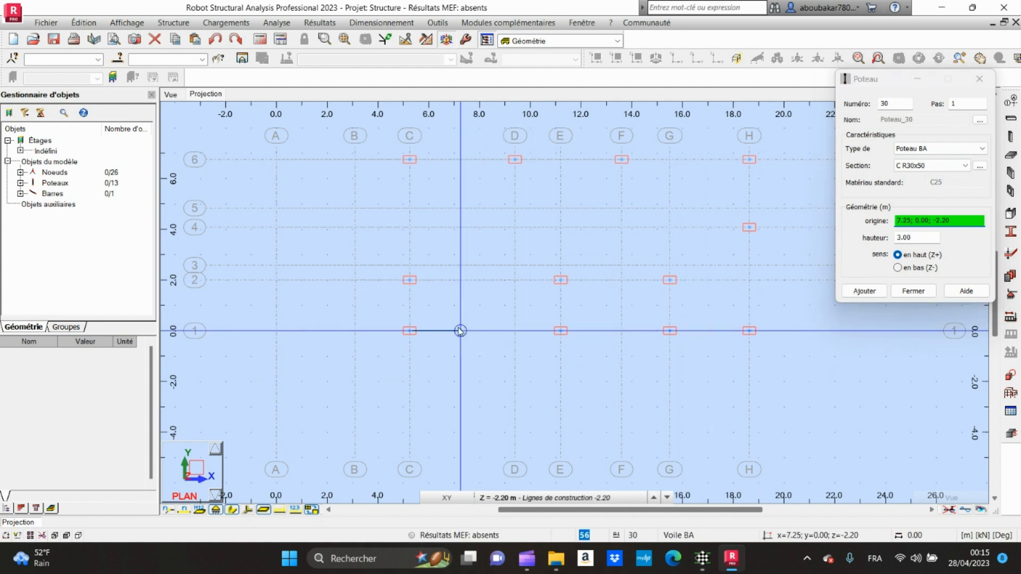
right_click(465, 358)
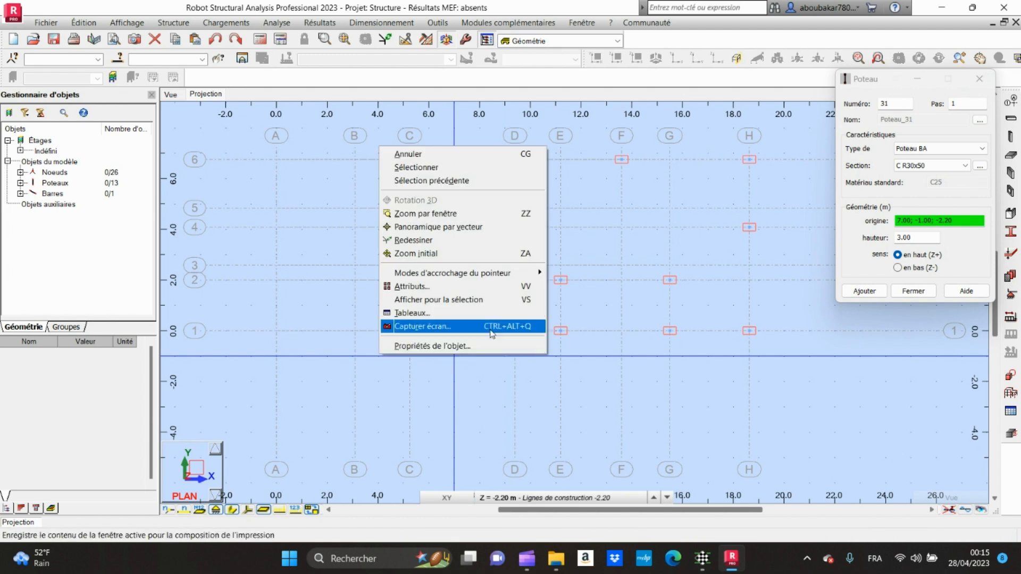
left_click(461, 168)
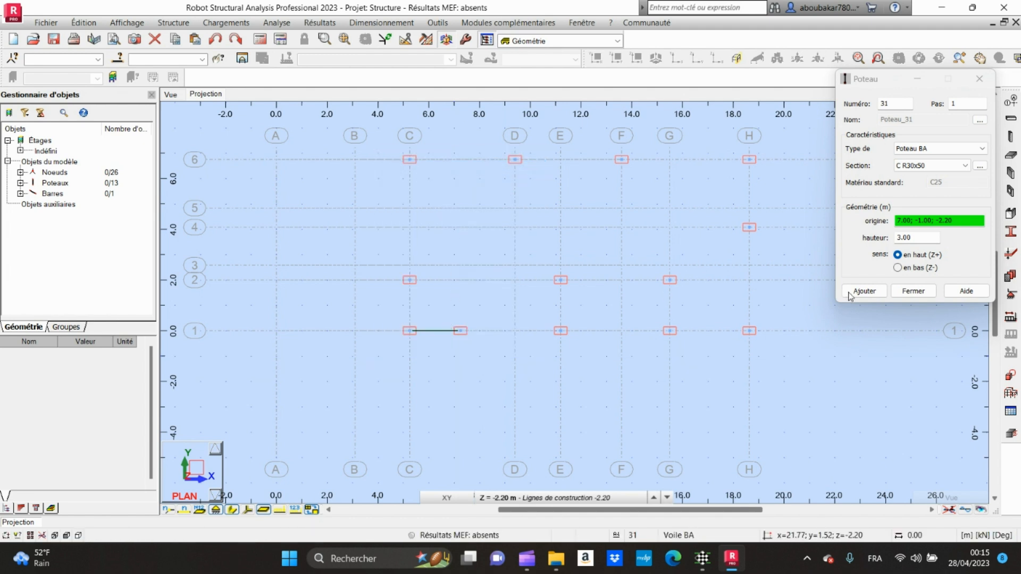
left_click(913, 291)
Step: Delete the auxiliary bar between the column at axis C and the off-axis column on axis 1
scroll(442, 334, "up", 2)
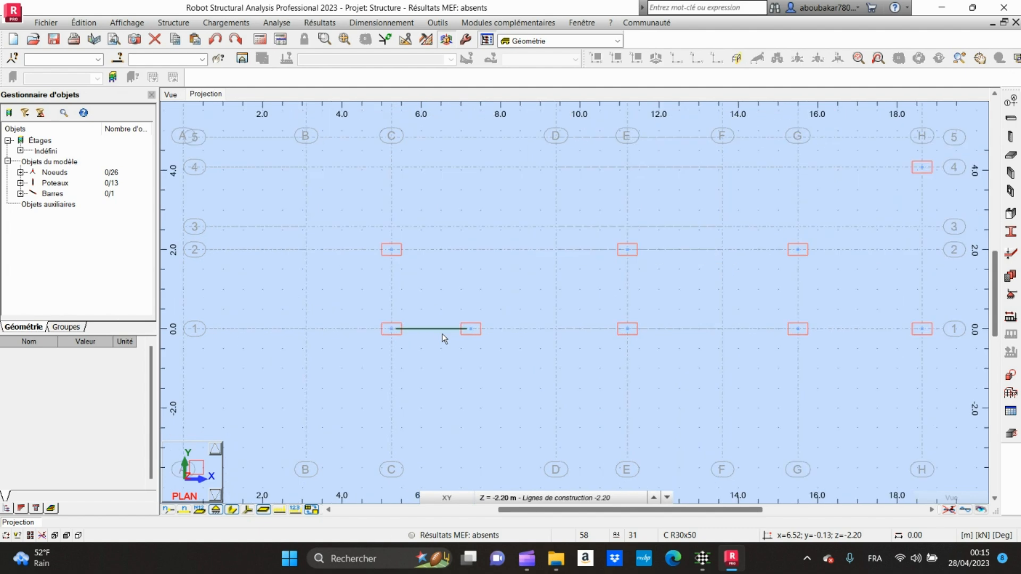
left_click(441, 334)
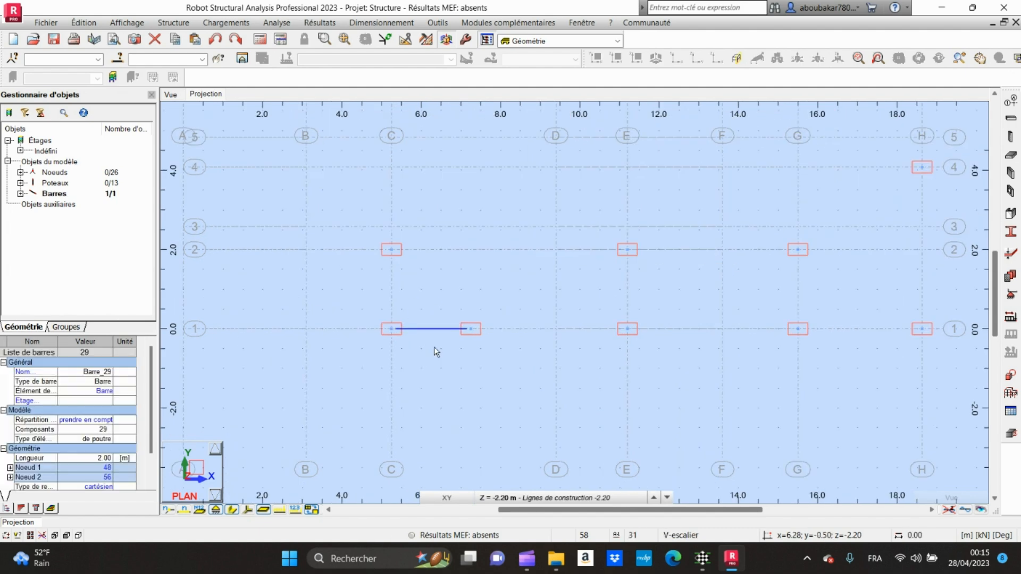
key("Delete")
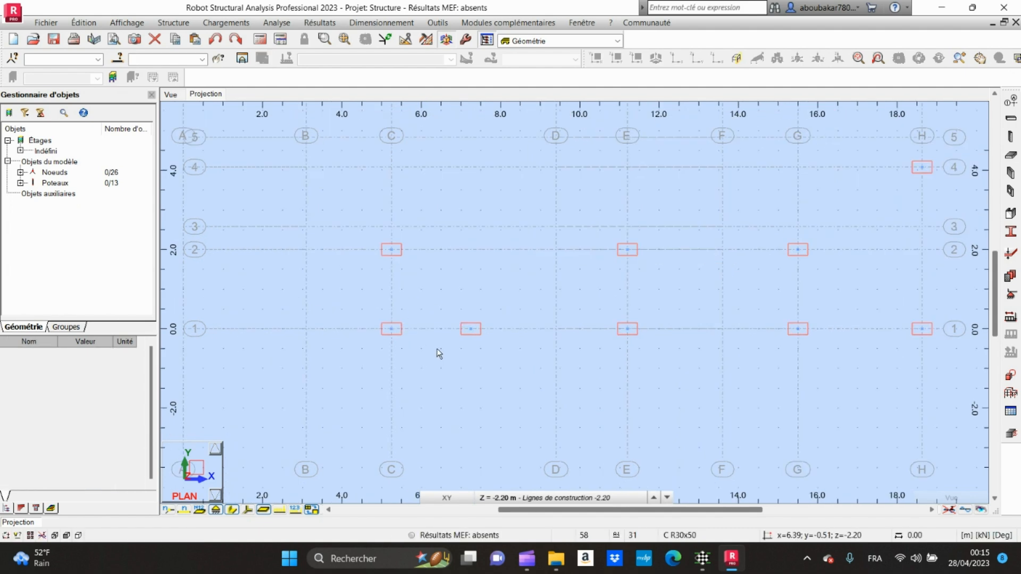
scroll(436, 349, "down", 3)
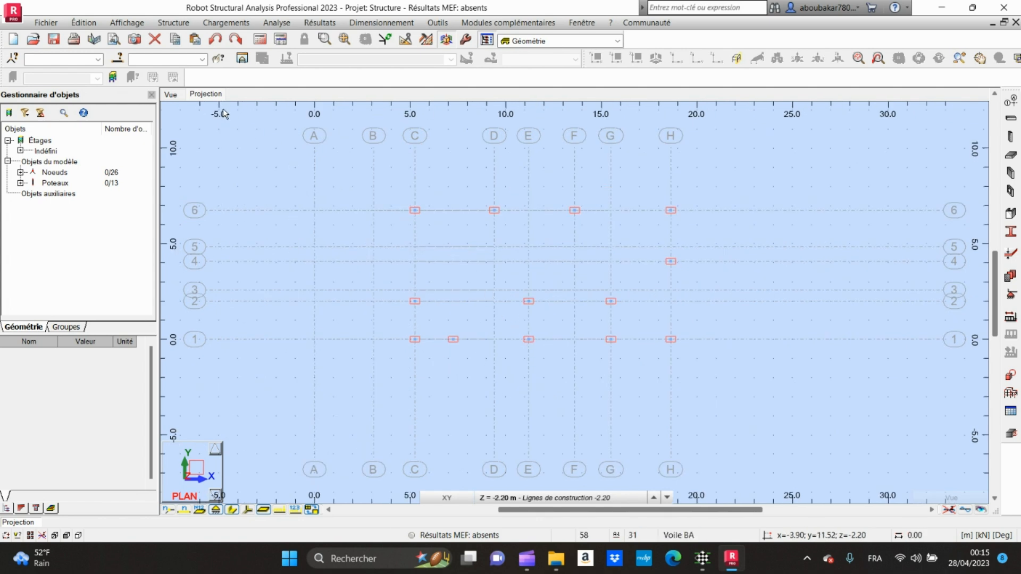
Step: Inspect the placed columns in the 3D view from different angles
left_click(172, 95)
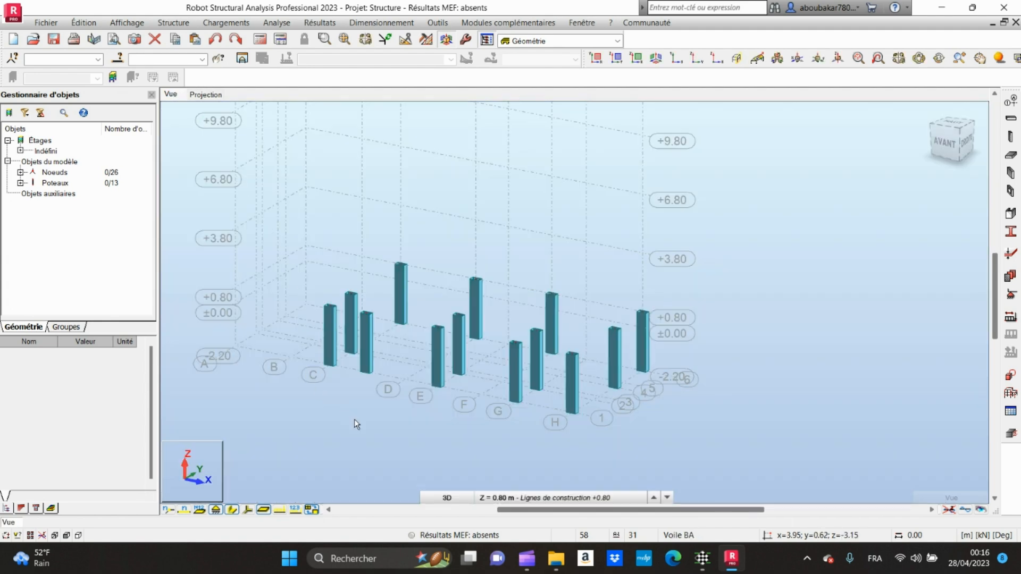
middle_click_drag(356, 420, 365, 423, "shift")
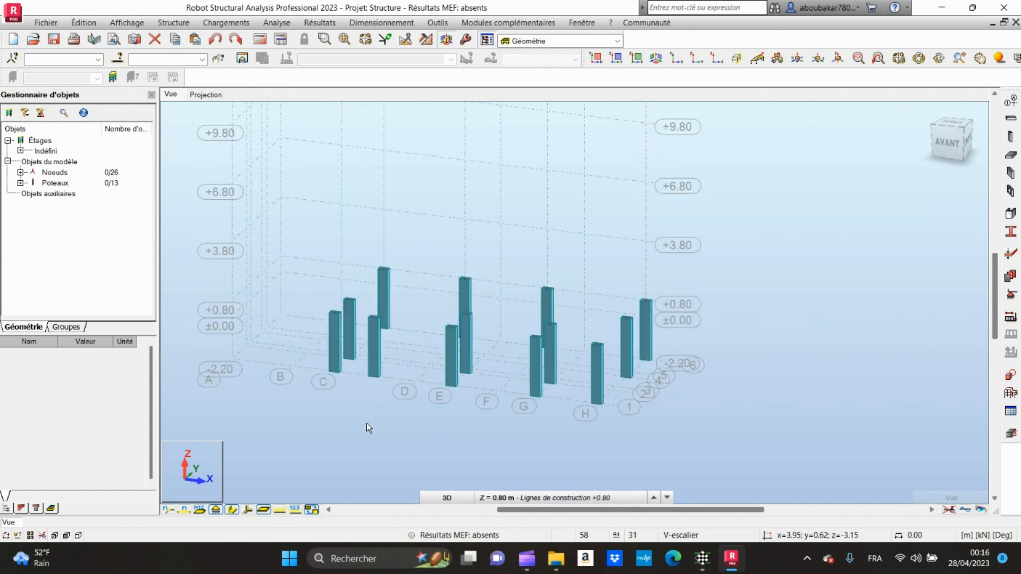
left_click(204, 454)
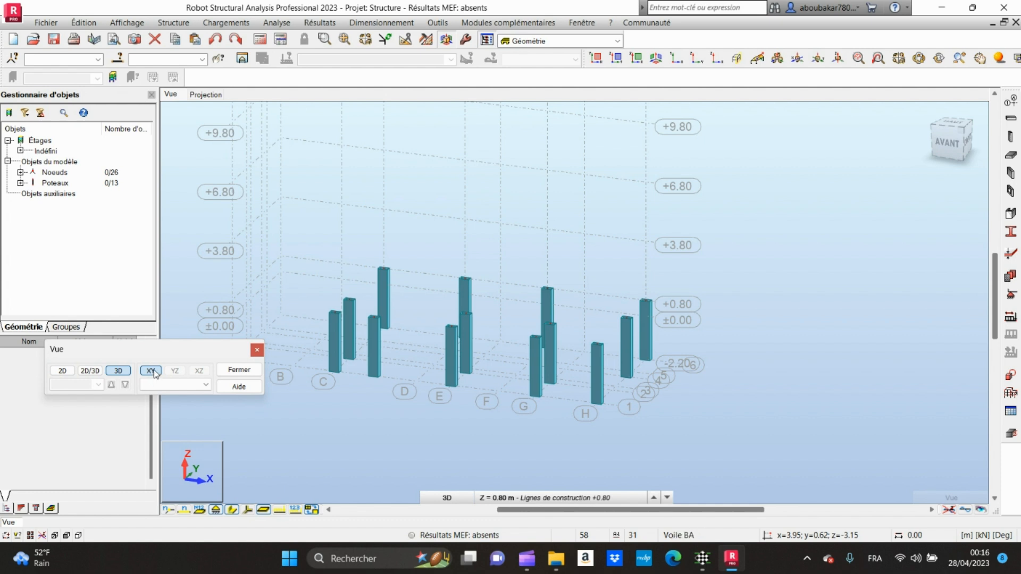
left_click(257, 351)
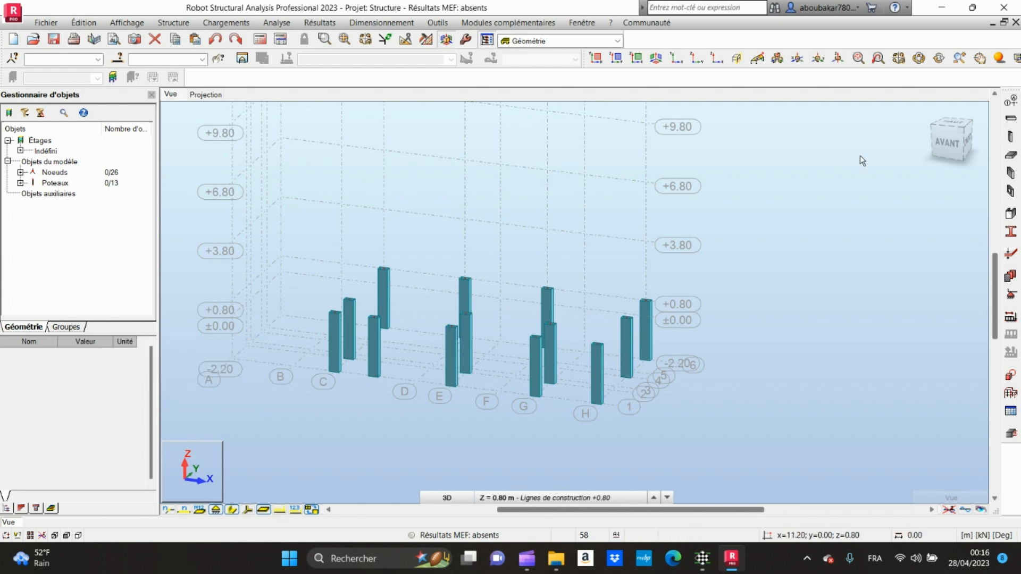
left_click(928, 112)
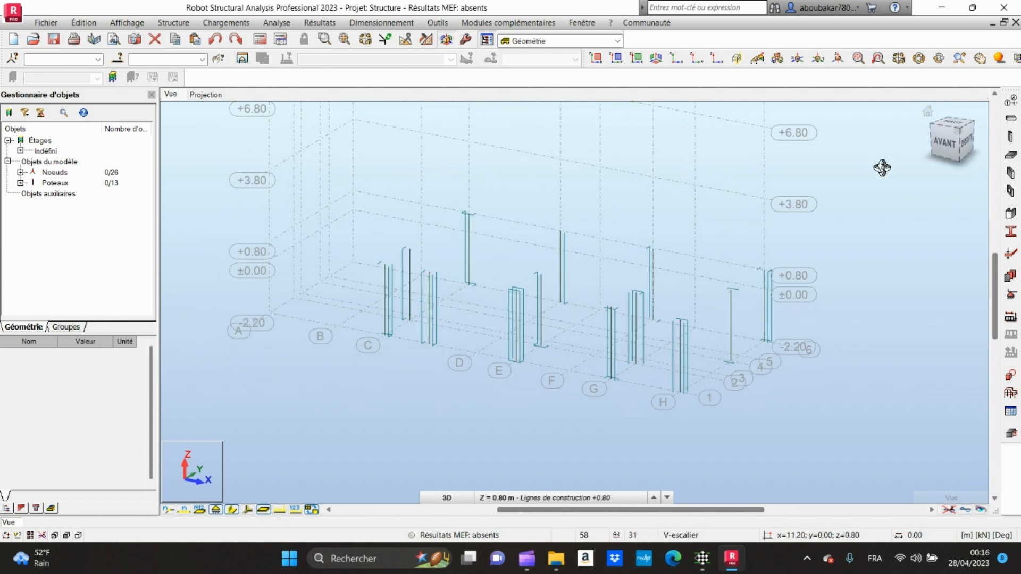